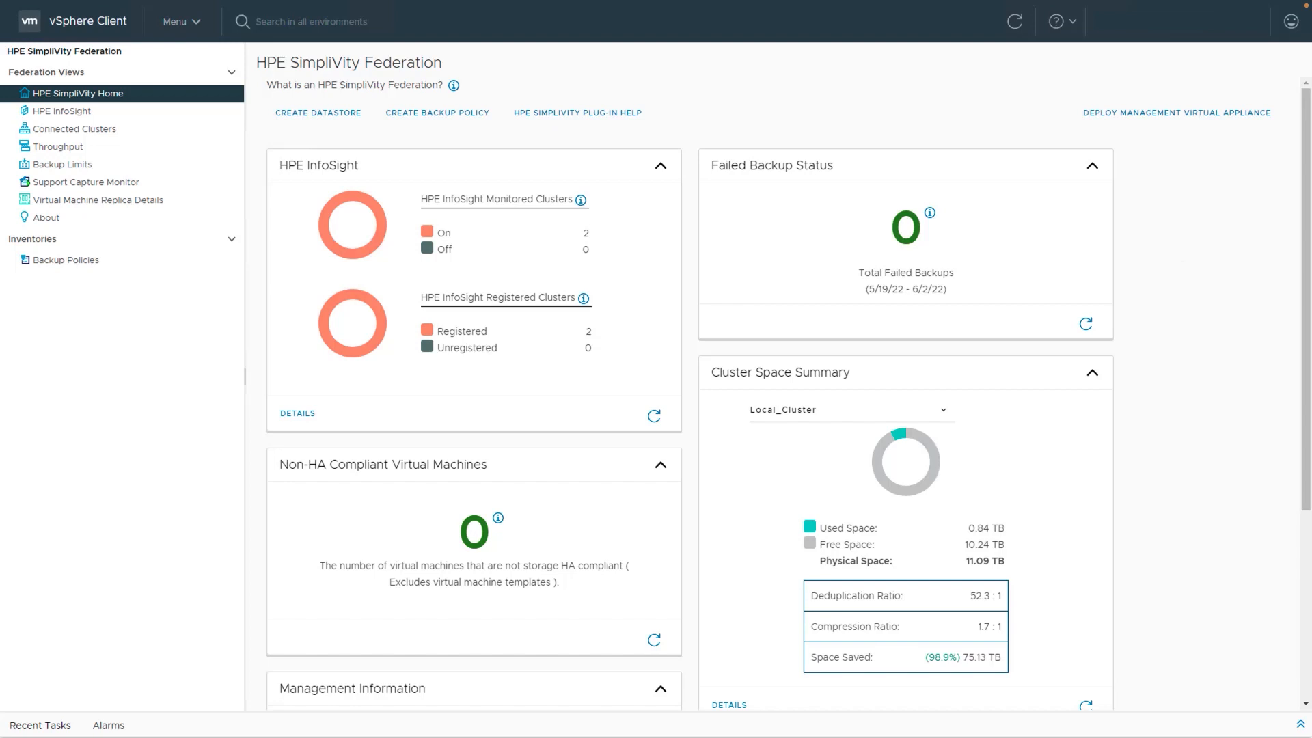
Review the federation home dashboard through to the virtual controller status, and open the HPE InfoSight settings
{"action": "scroll", "coordinate": [775, 393], "scroll_direction": "down", "scroll_amount": 1}
{"action": "scroll", "coordinate": [1176, 512], "scroll_direction": "down", "scroll_amount": 3}
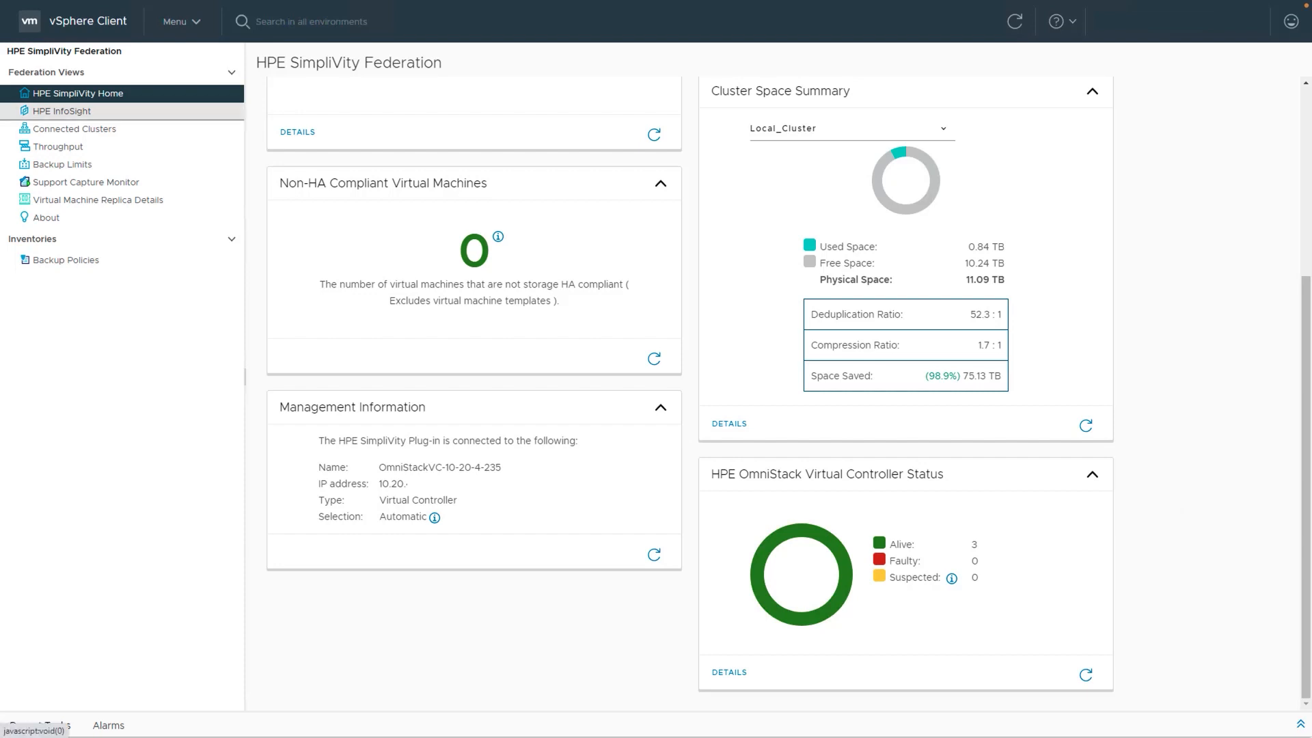
{"action": "left_click", "coordinate": [236, 113]}
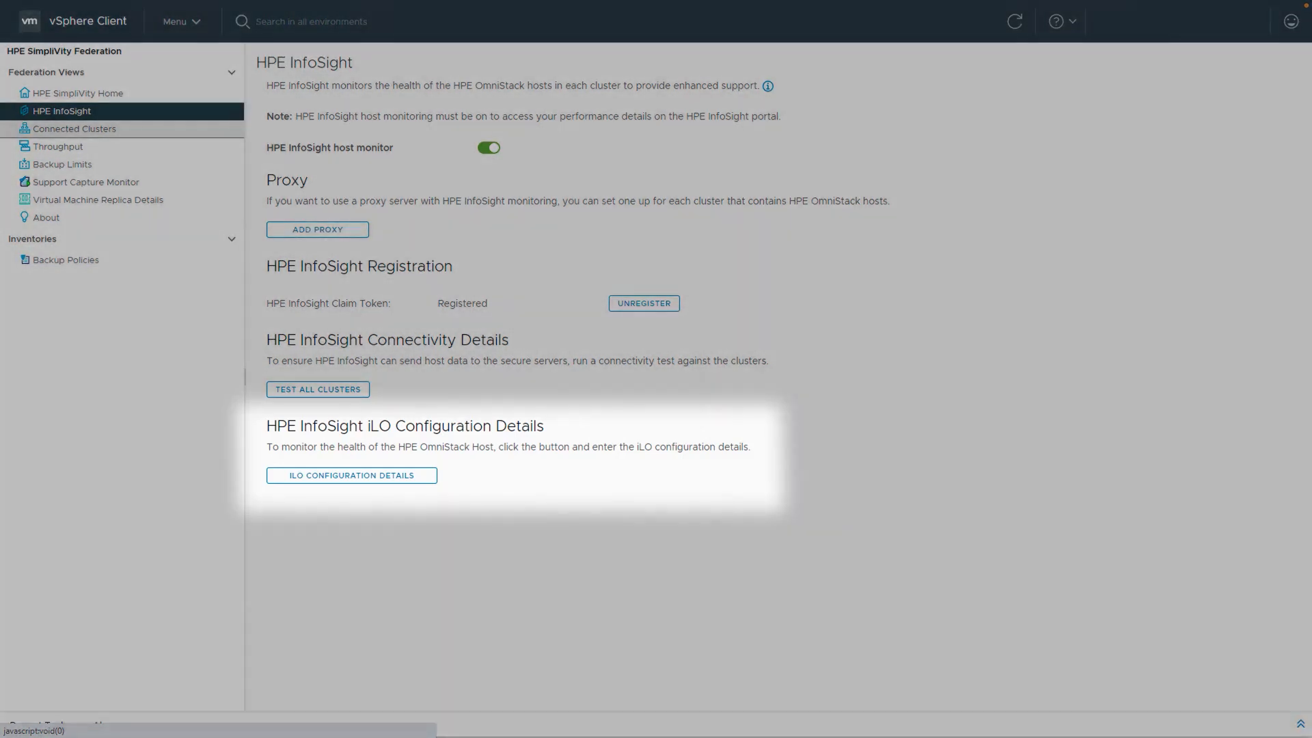
View the connected-cluster diagram for Local_Cluster, and open the replica details of the federation's virtual machines
{"action": "left_click", "coordinate": [222, 132]}
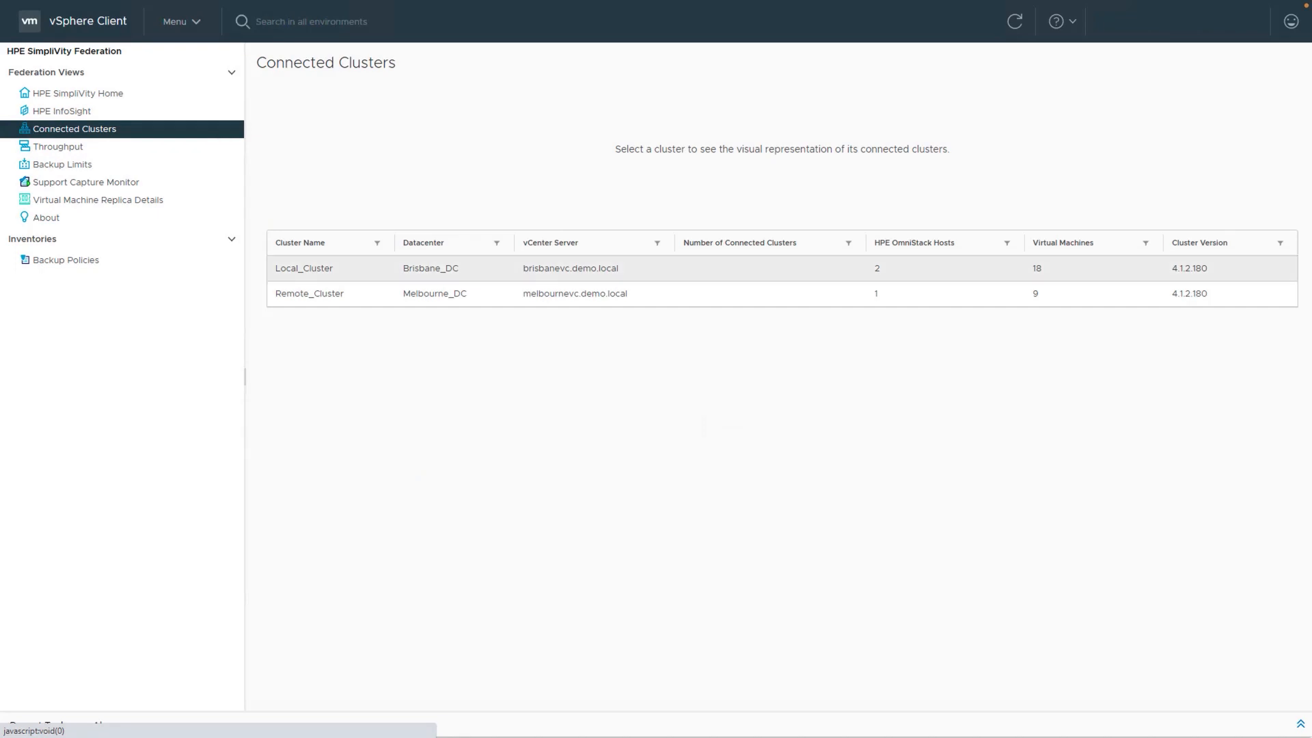
{"action": "left_click", "coordinate": [320, 270]}
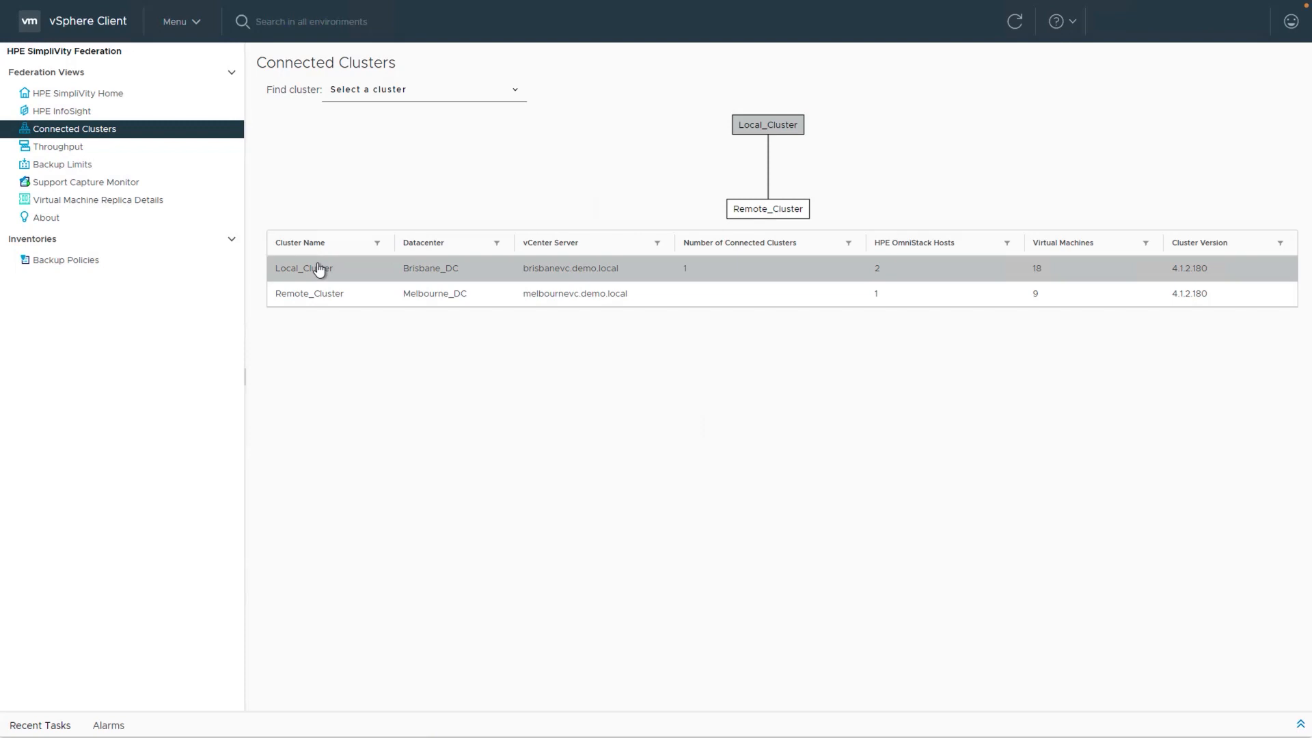
{"action": "left_click", "coordinate": [228, 201]}
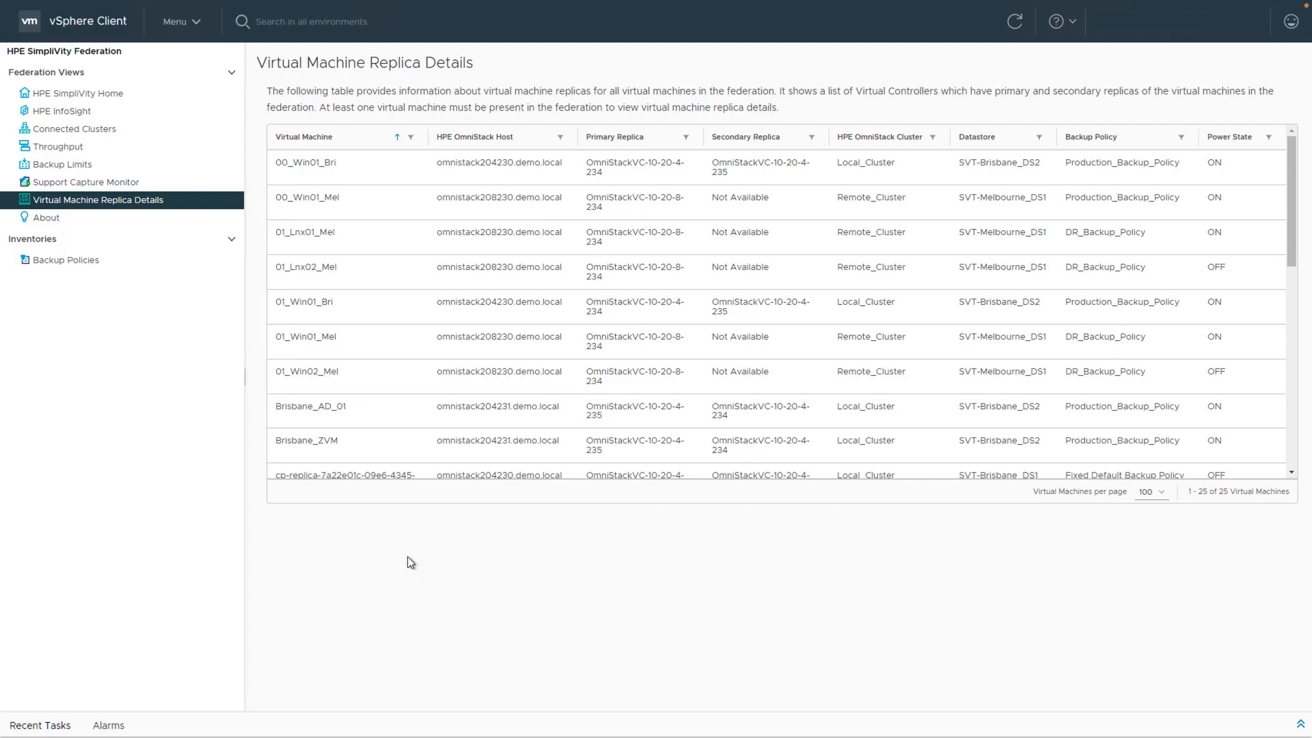
Review Production_Backup_Policy's rules and the VM templates, datastores and virtual machines assigned to it
{"action": "left_click", "coordinate": [79, 258]}
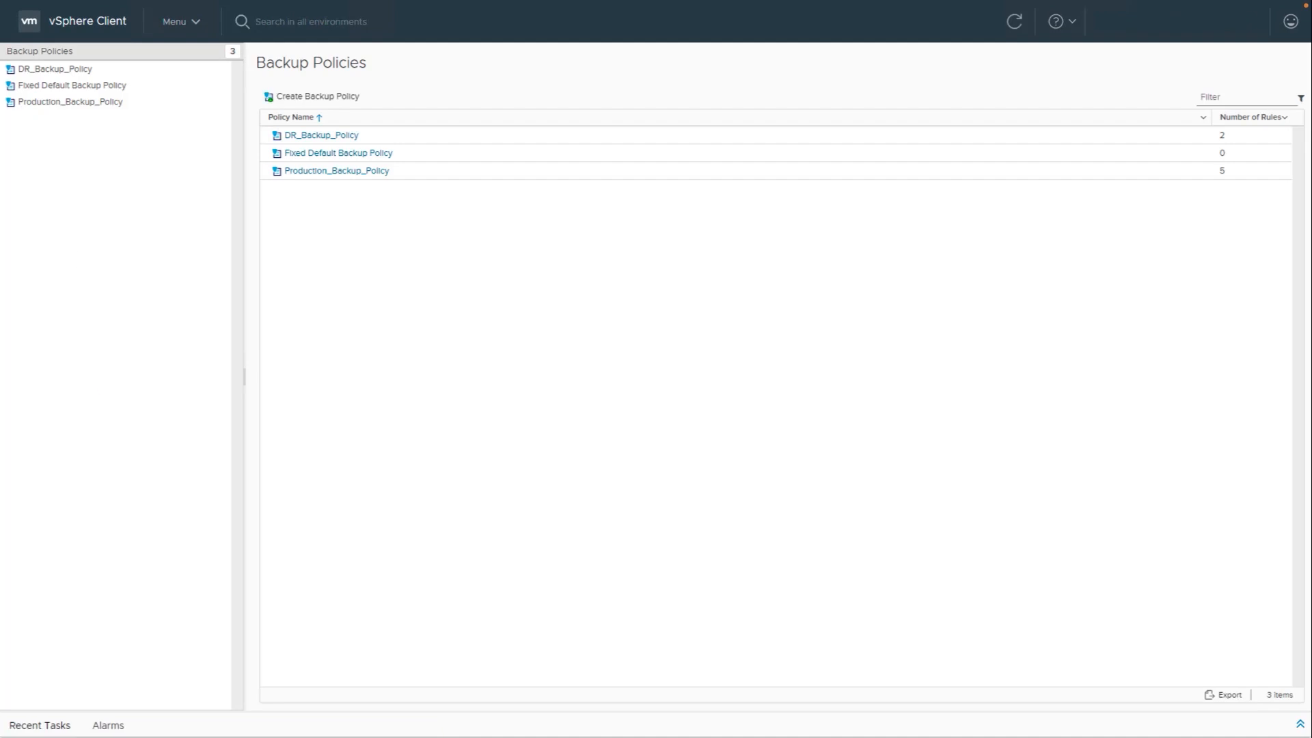
{"action": "left_click", "coordinate": [334, 172]}
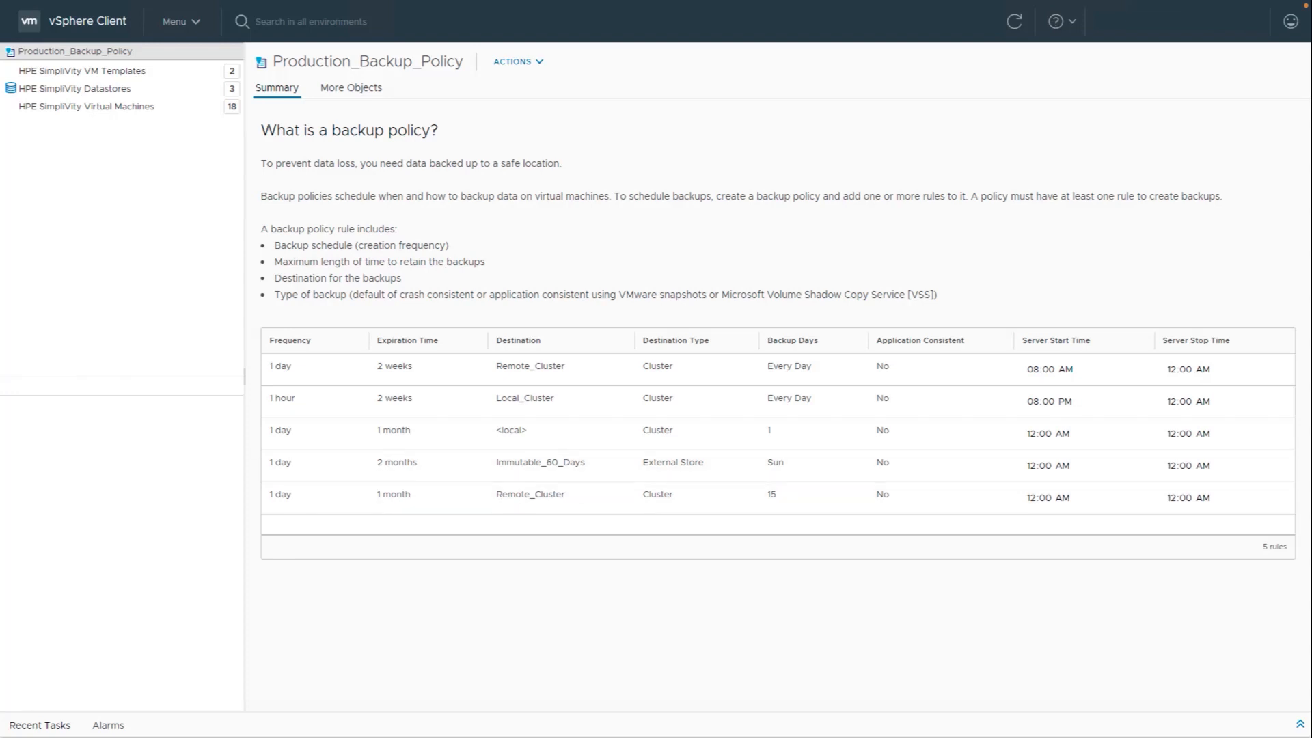
{"action": "left_click", "coordinate": [352, 88]}
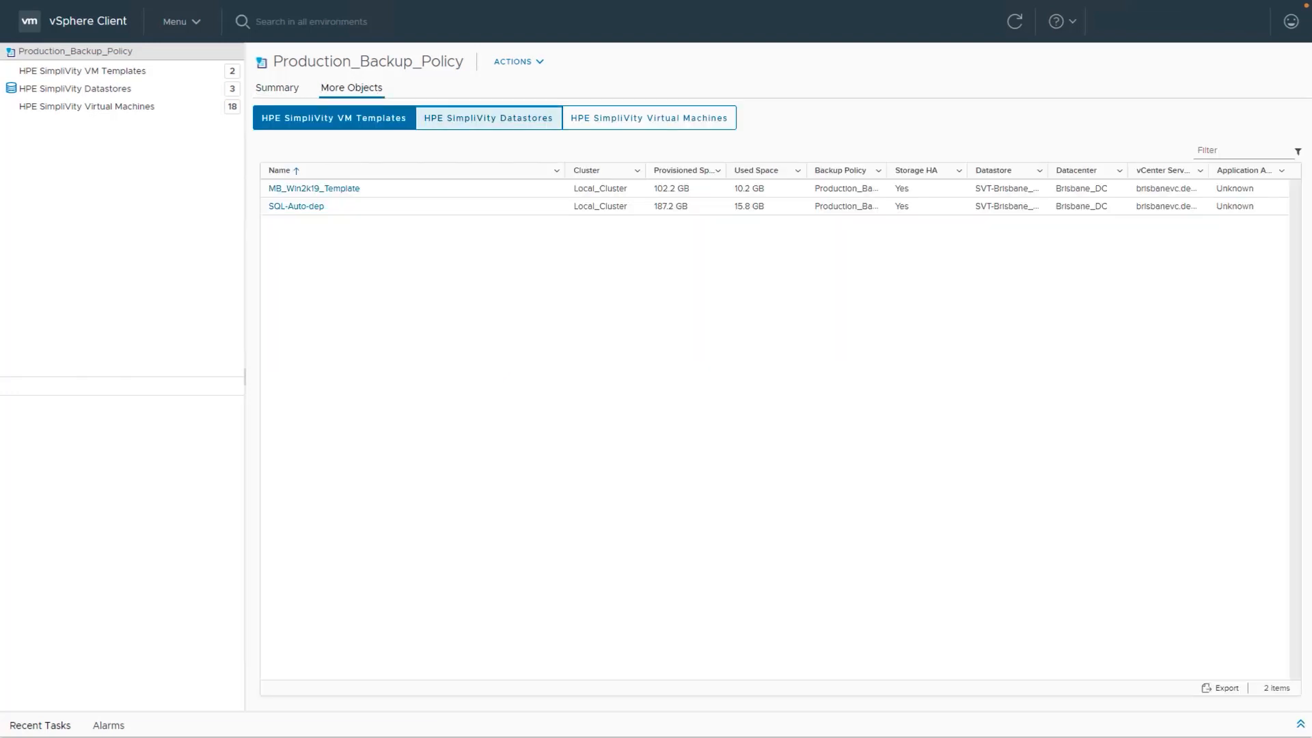
{"action": "left_click", "coordinate": [488, 117]}
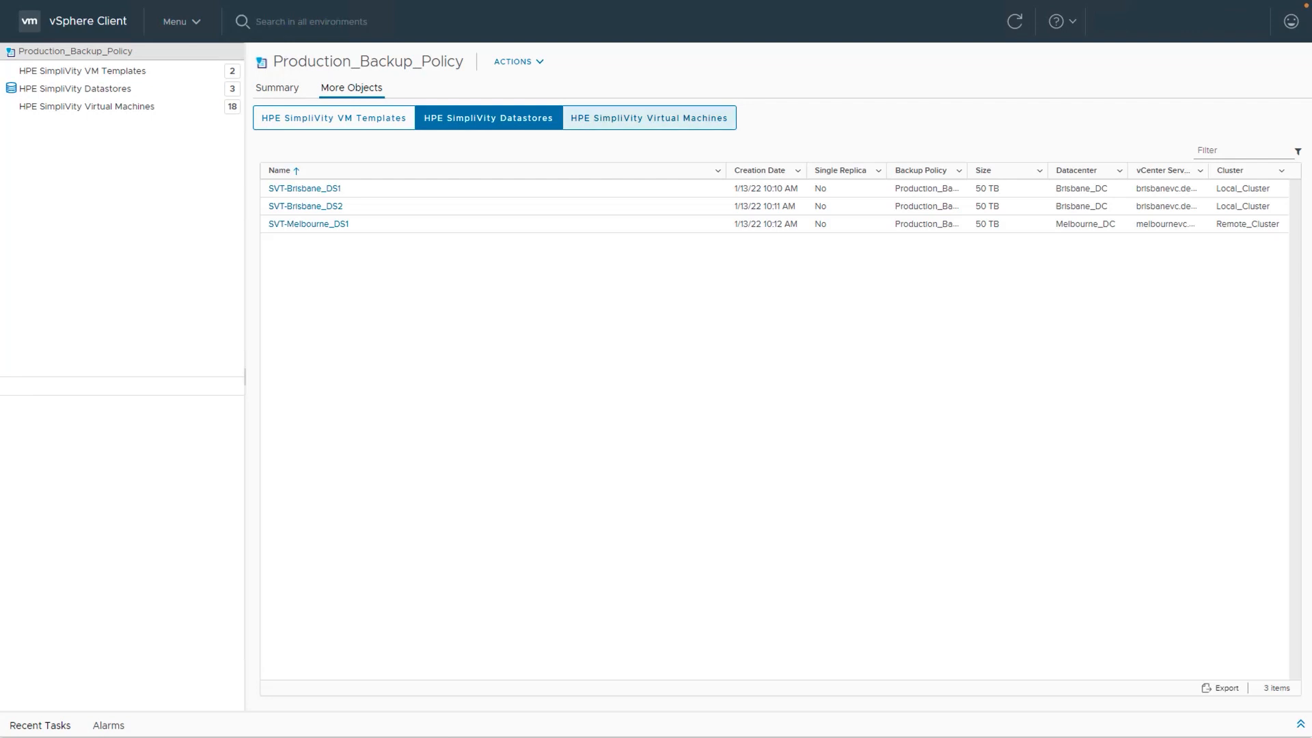
{"action": "left_click", "coordinate": [633, 117]}
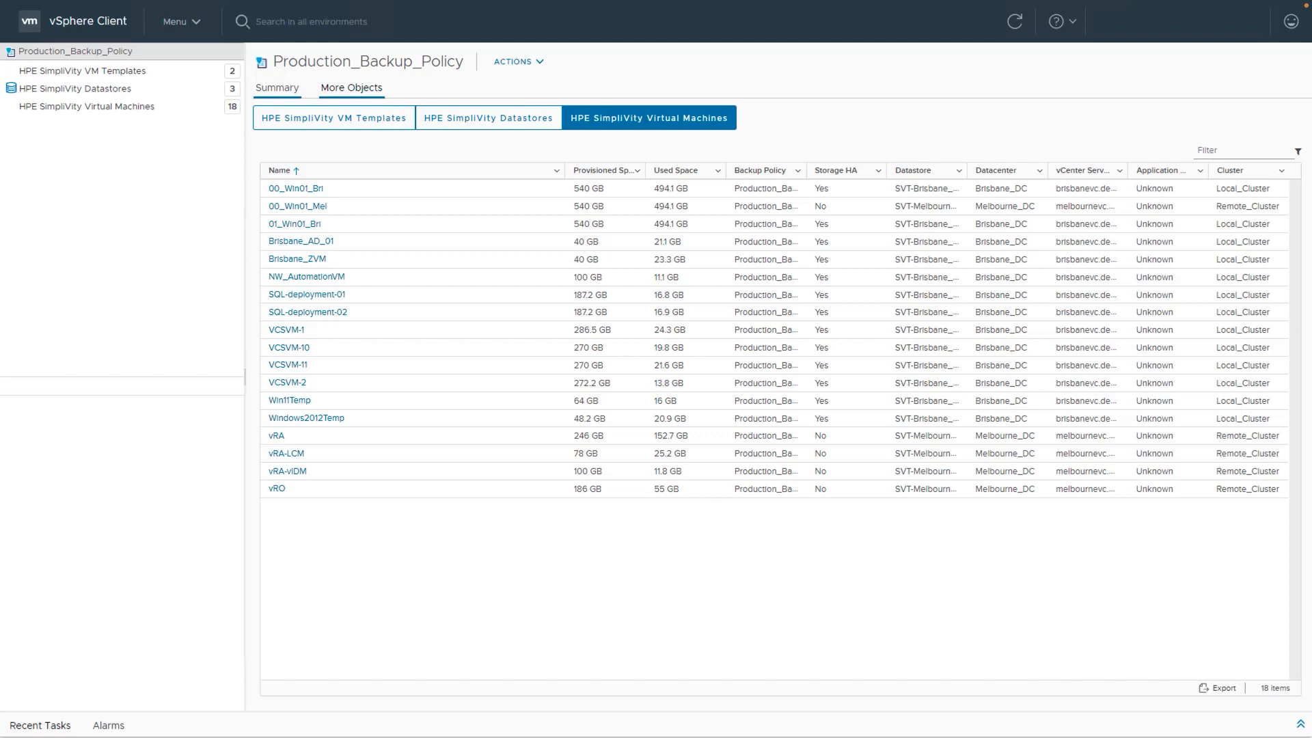
{"action": "left_click", "coordinate": [277, 88]}
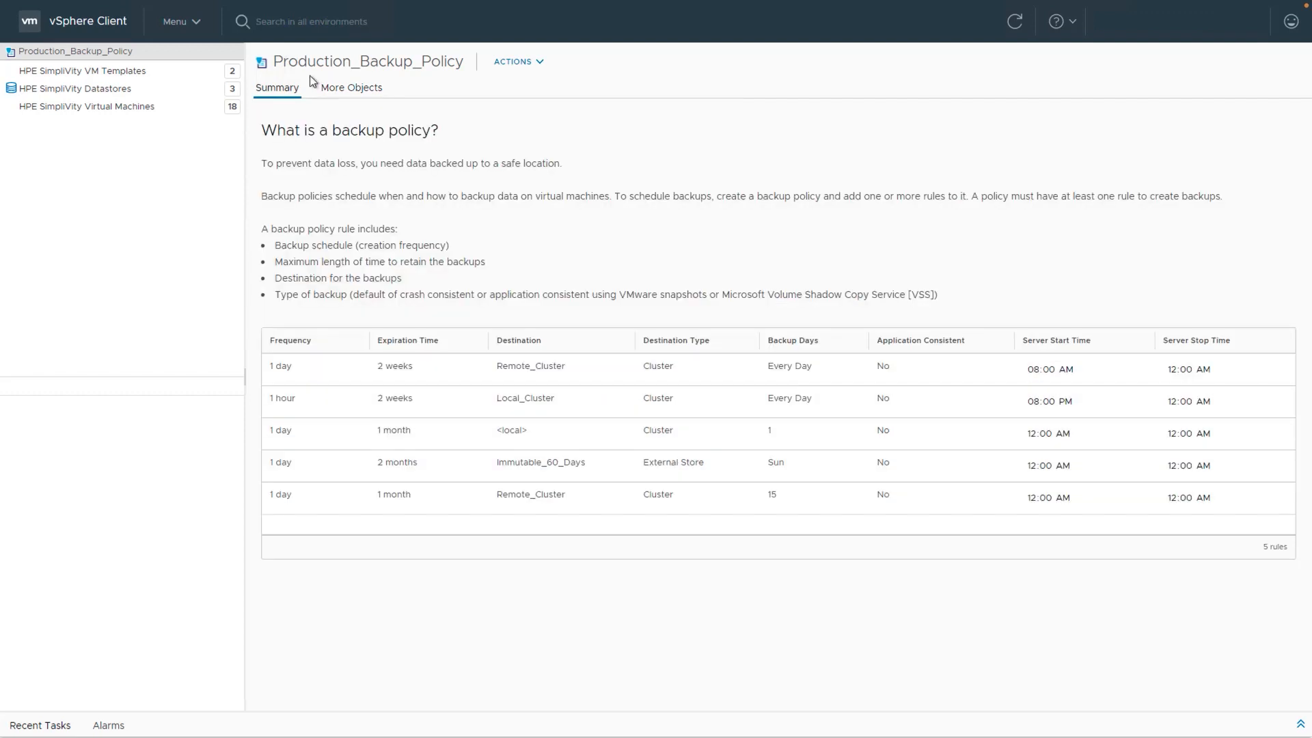
In the hosts and clusters inventory, view Local_Cluster's SimpliVity performance and its top throughput contributors at the spike around 3:00 PM
{"action": "left_click", "coordinate": [198, 74]}
{"action": "left_click", "coordinate": [181, 22]}
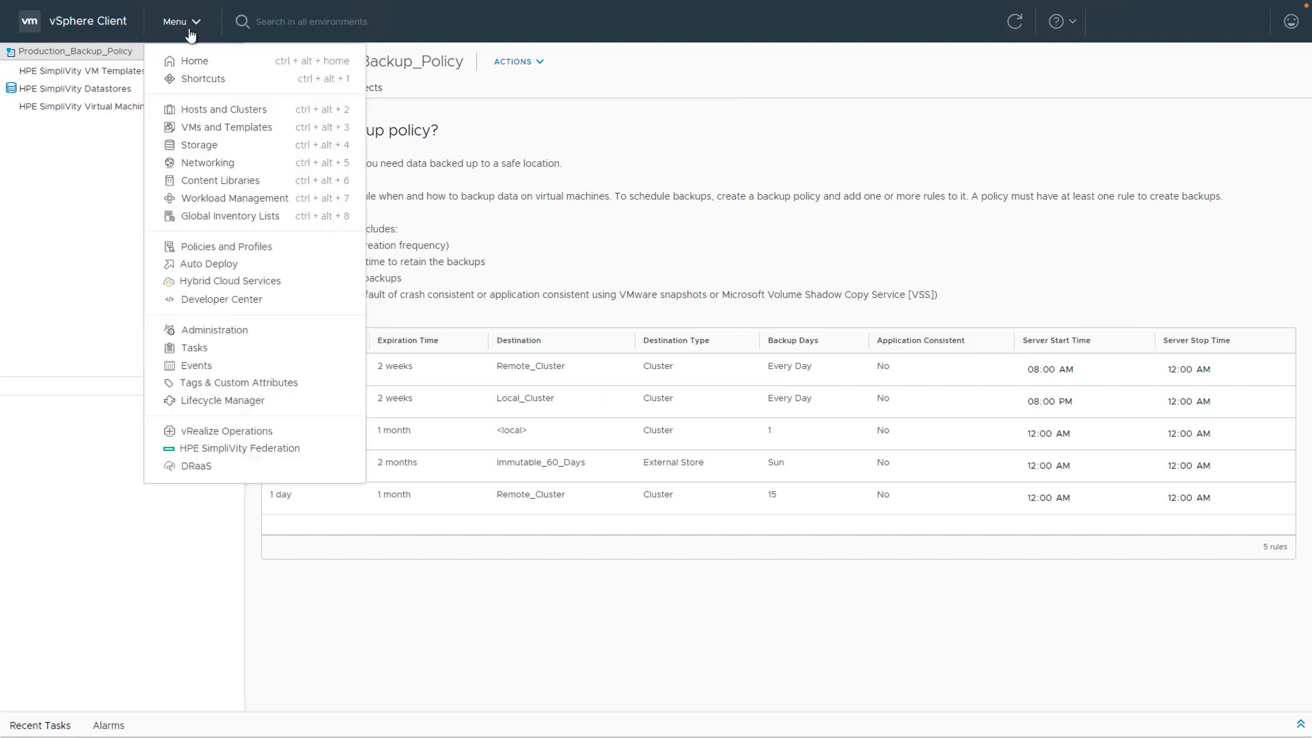
{"action": "left_click", "coordinate": [196, 108]}
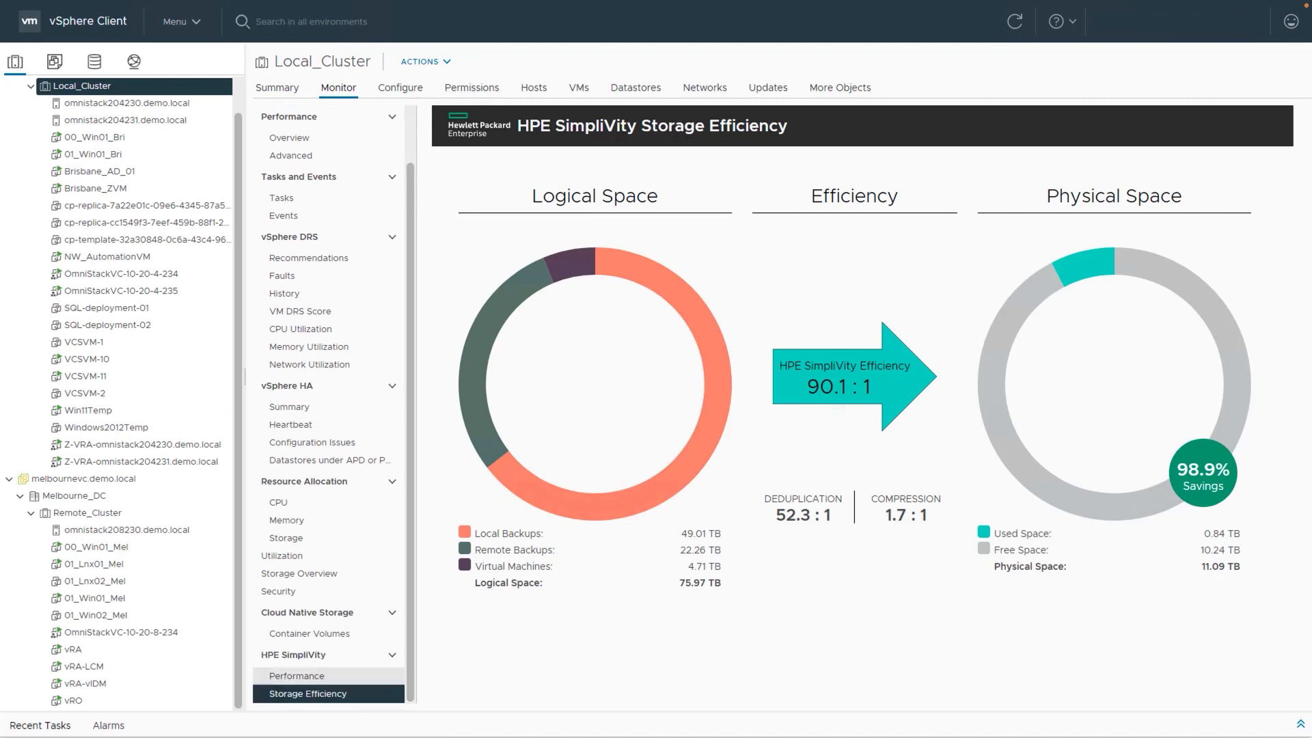
{"action": "left_click", "coordinate": [297, 675]}
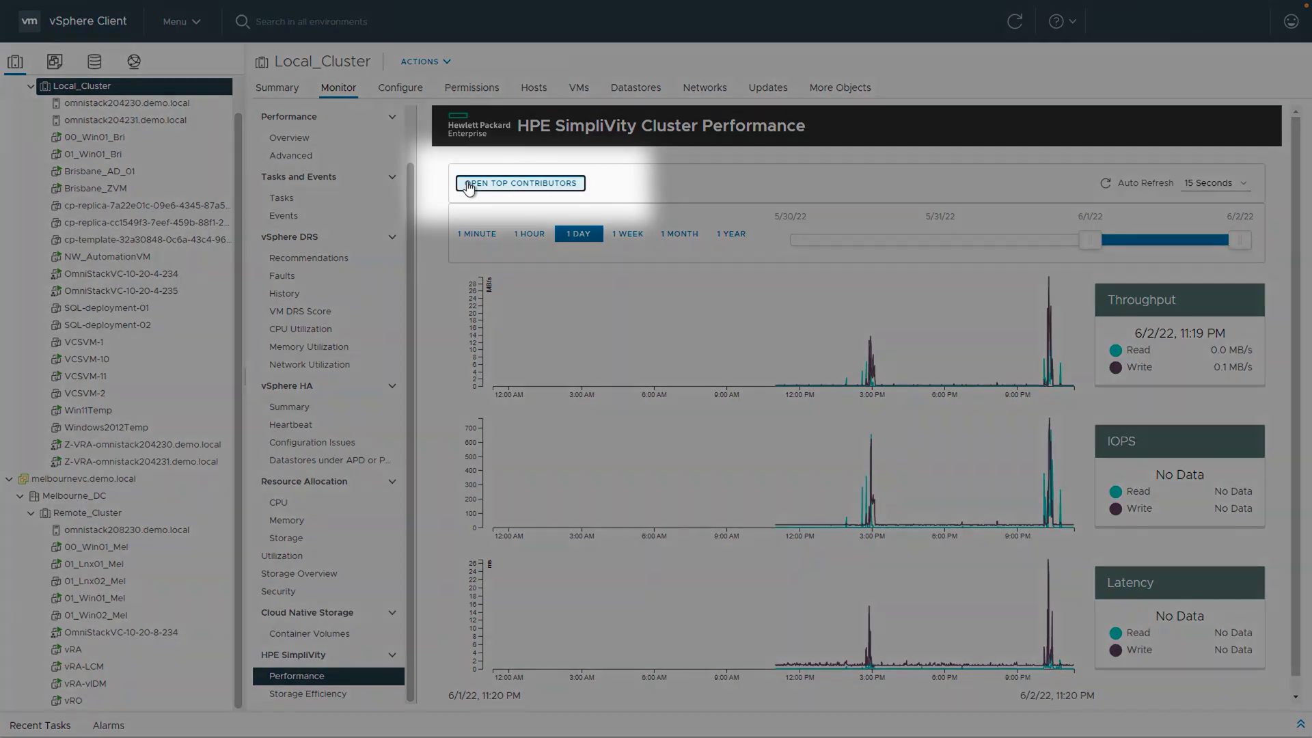
{"action": "left_click", "coordinate": [474, 186]}
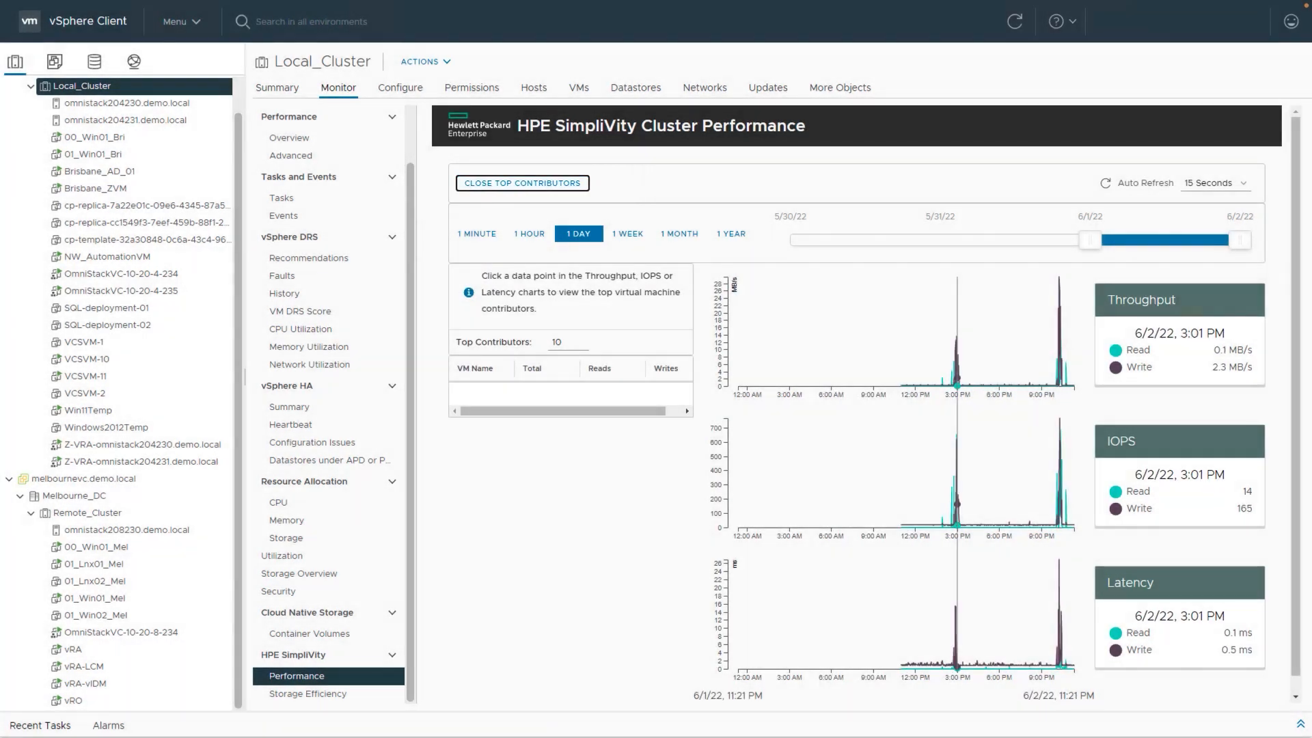
{"action": "left_click", "coordinate": [959, 376]}
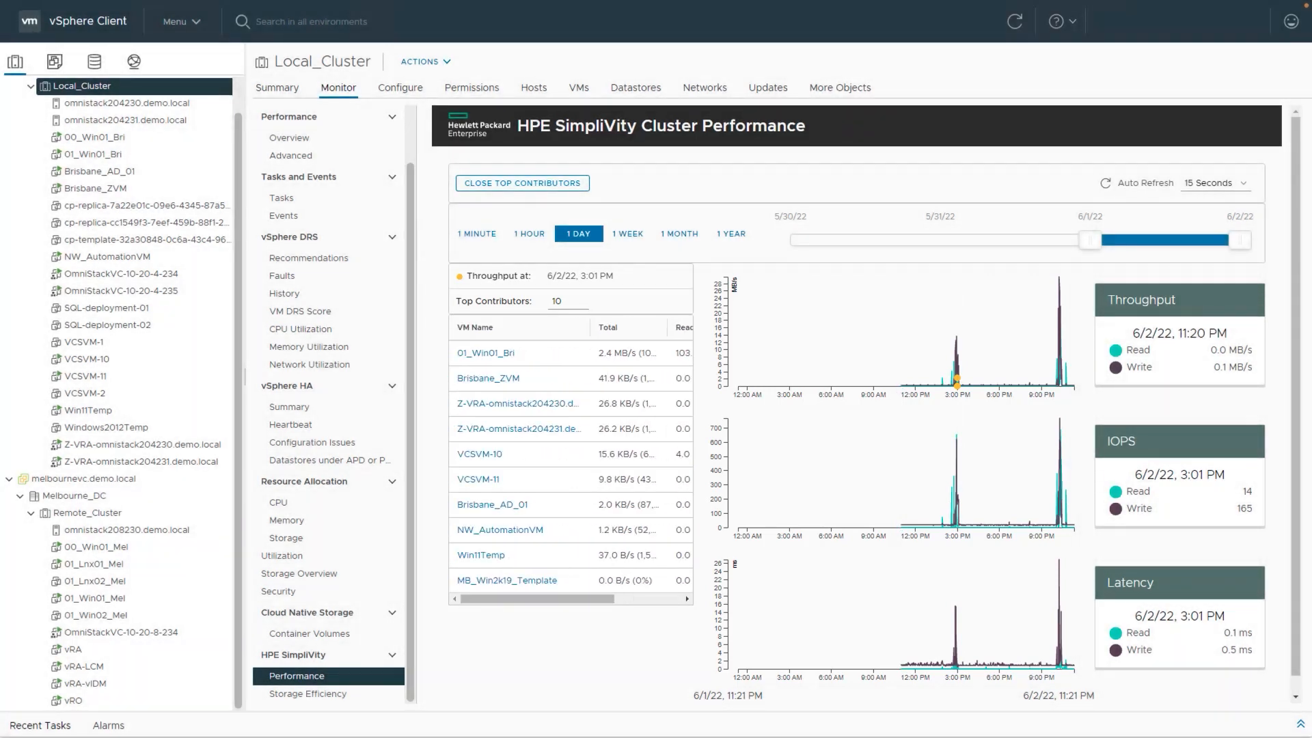
Examine the SimpliVity Create Datastore options for Local_Cluster, including the single-replica setting, and dismiss the form without creating anything
{"action": "right_click", "coordinate": [220, 87]}
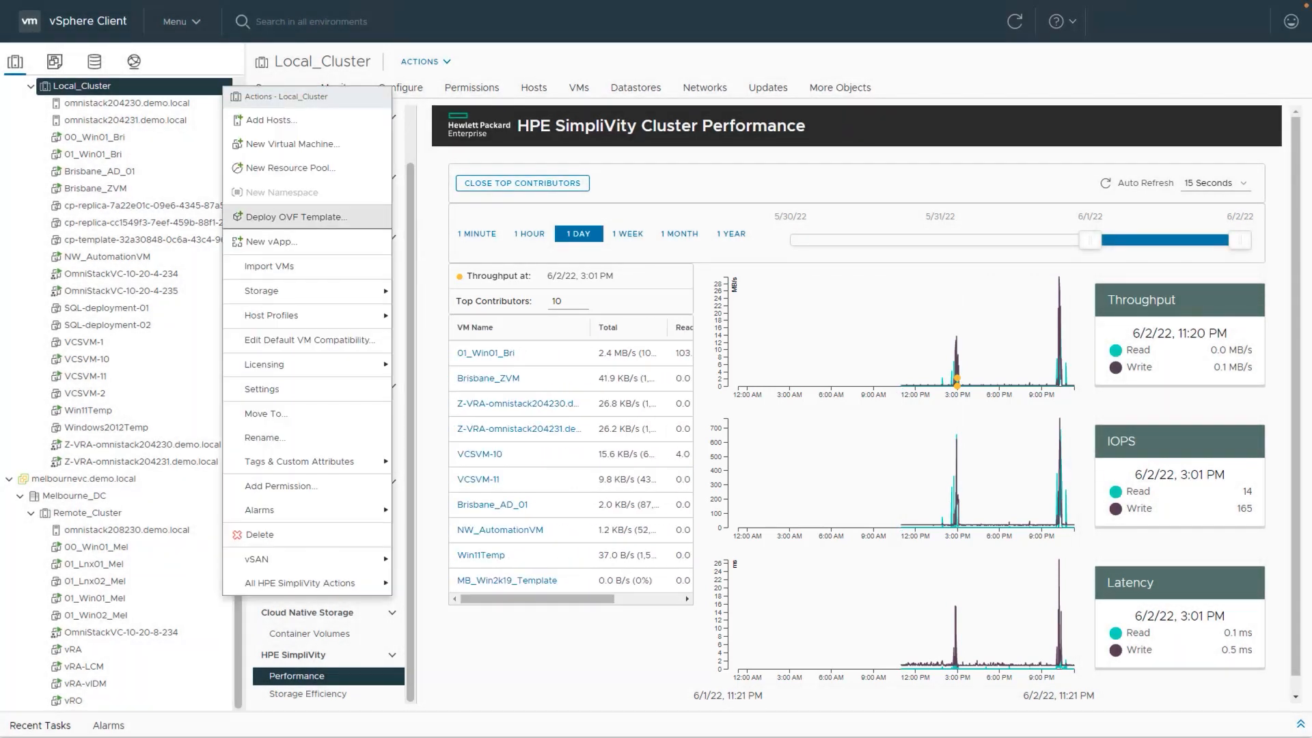
{"action": "mouse_move", "coordinate": [301, 583]}
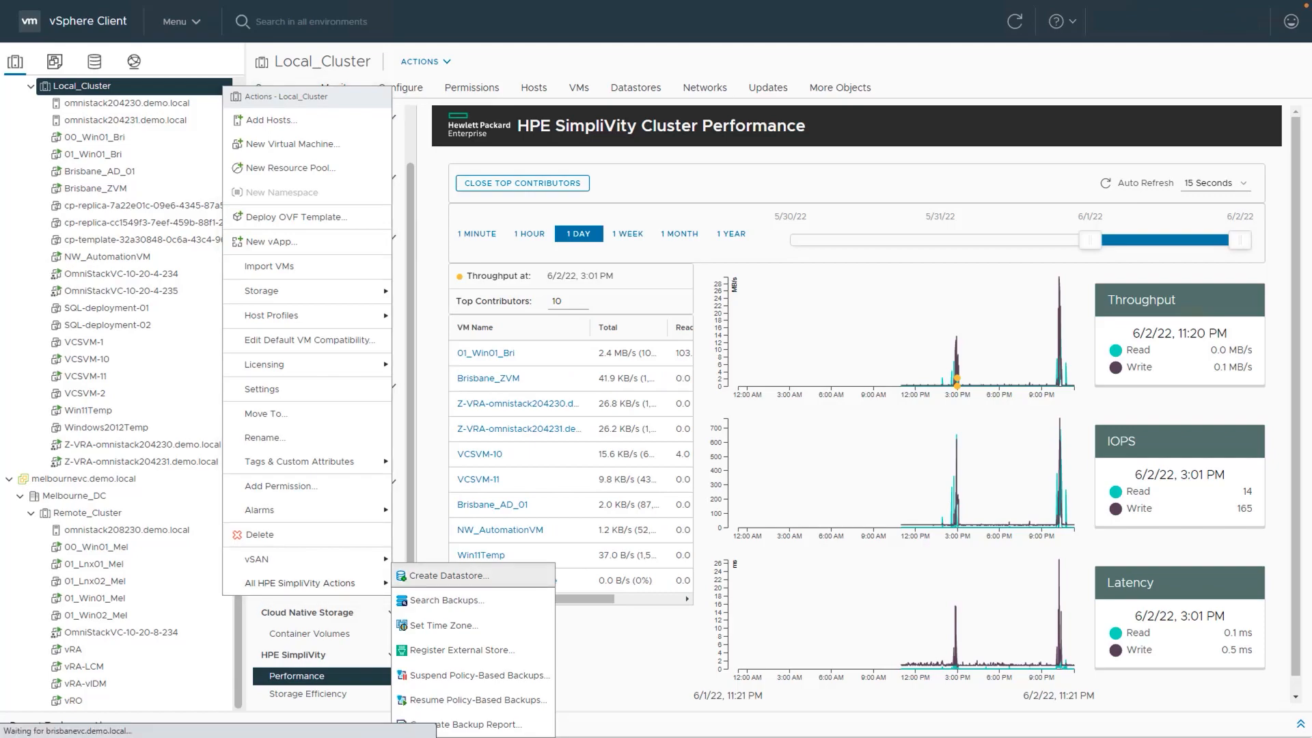
{"action": "left_click", "coordinate": [449, 575]}
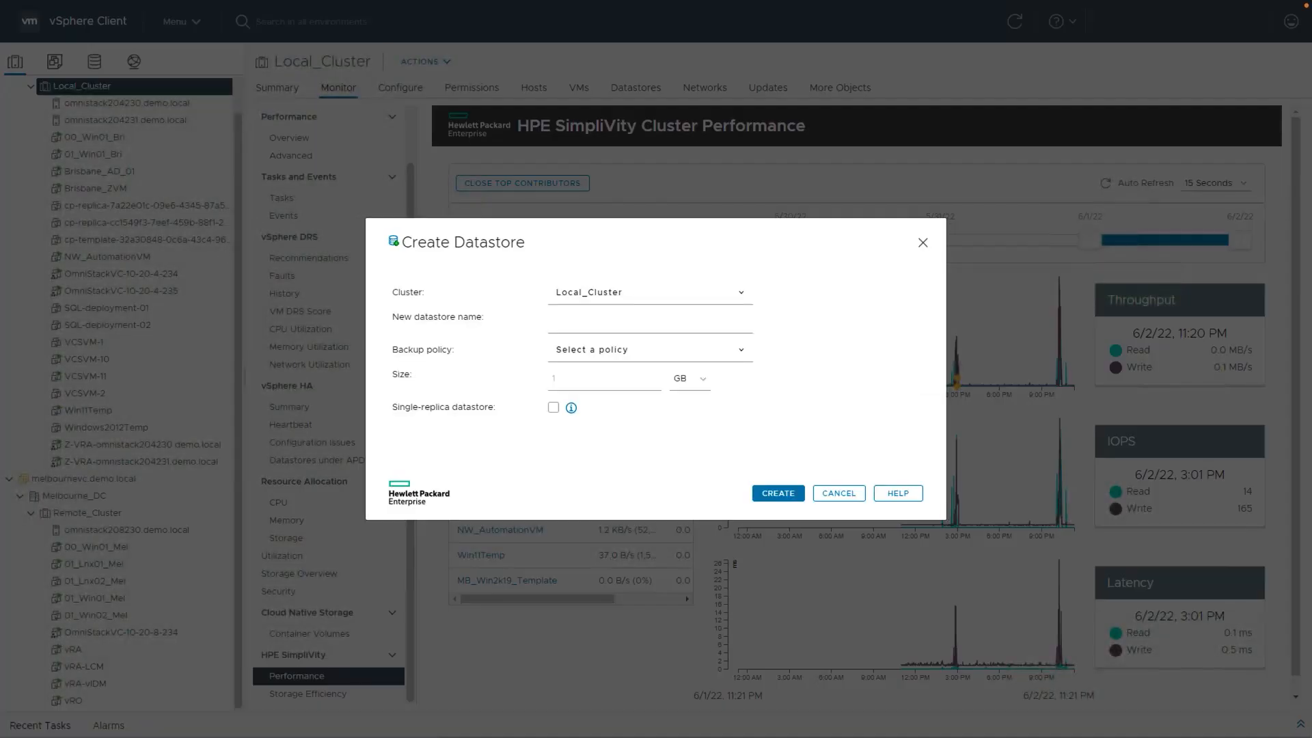
{"action": "mouse_move", "coordinate": [571, 408]}
{"action": "left_click", "coordinate": [838, 492]}
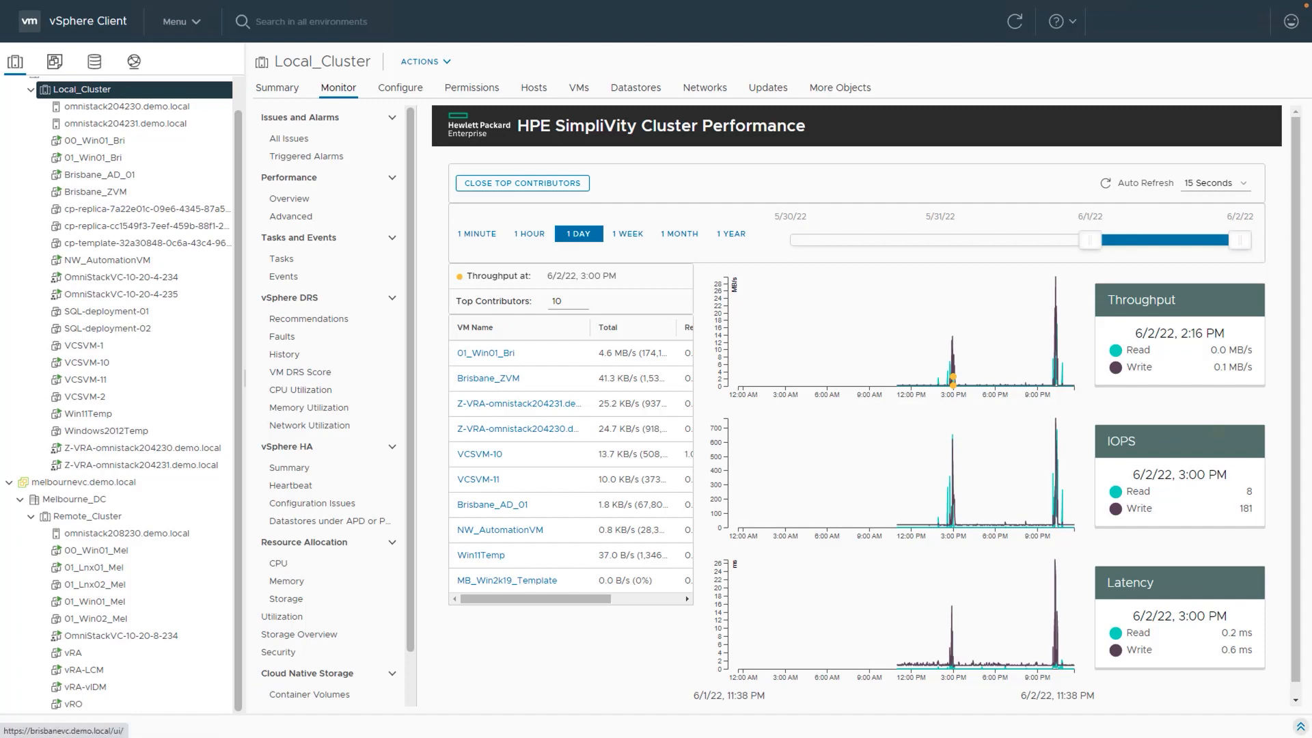
Clone the top contributor 01_Win01_Bri with the SimpliVity clone action, naming the clone DemoVM and using the crash-consistent method
{"action": "left_click", "coordinate": [486, 354]}
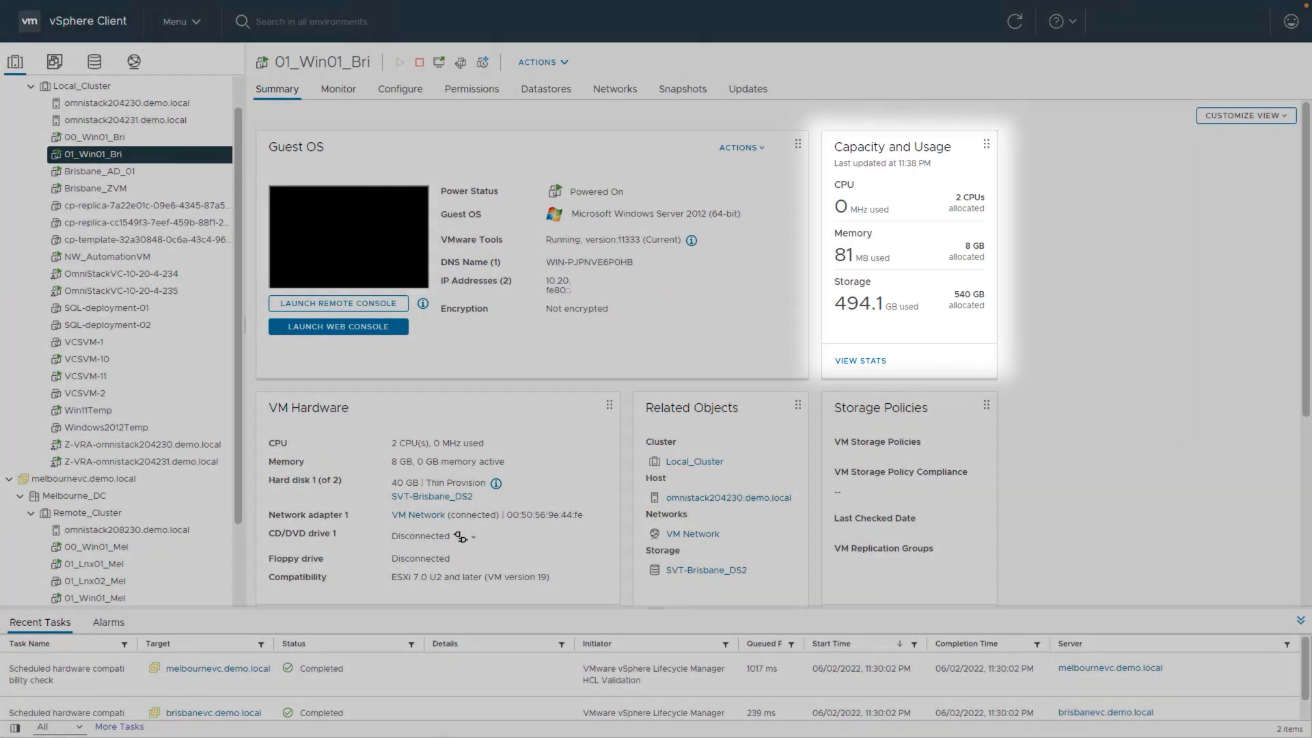
{"action": "right_click", "coordinate": [136, 154]}
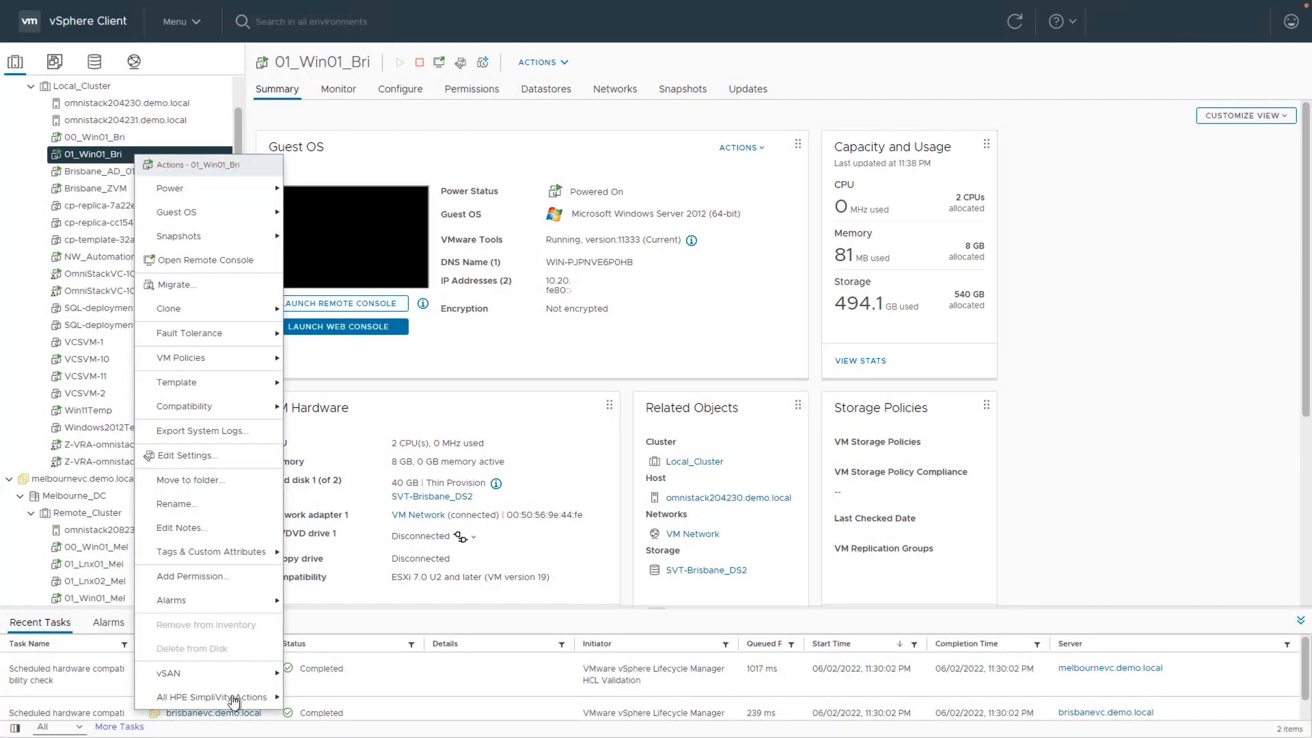
{"action": "mouse_move", "coordinate": [233, 701]}
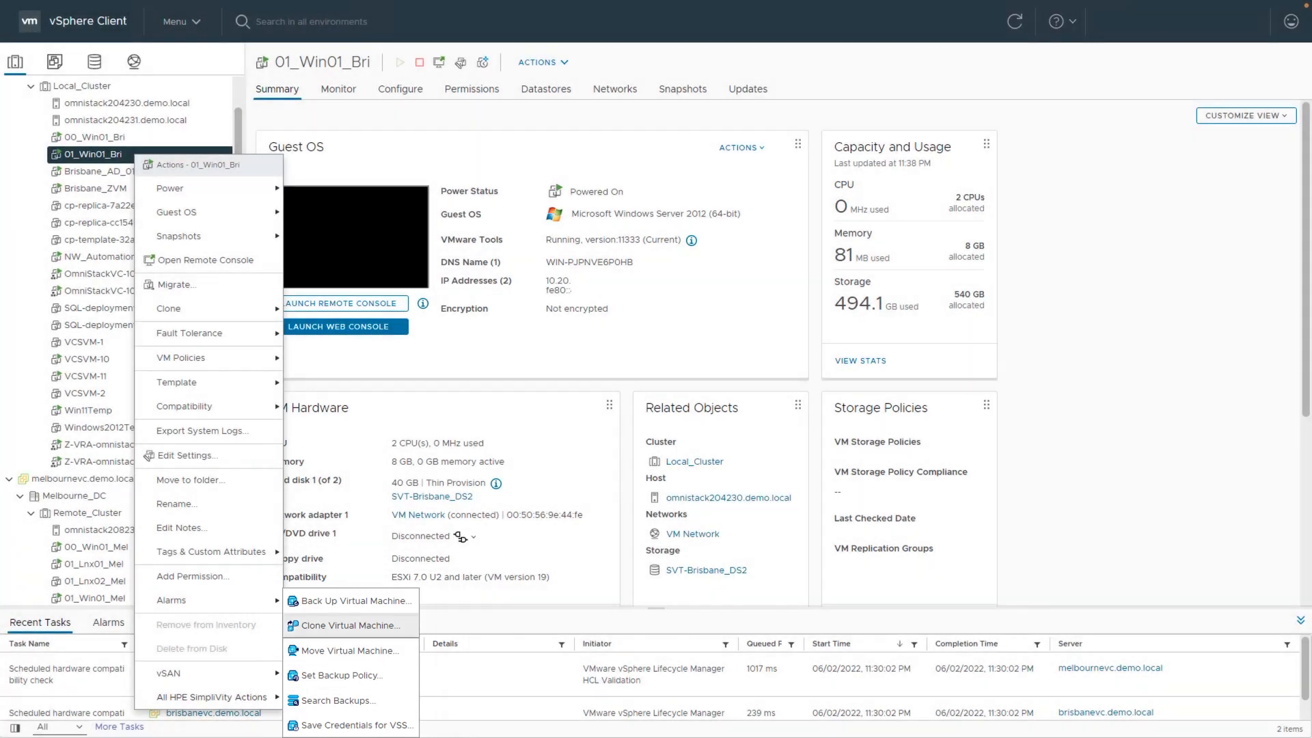
{"action": "left_click", "coordinate": [351, 625]}
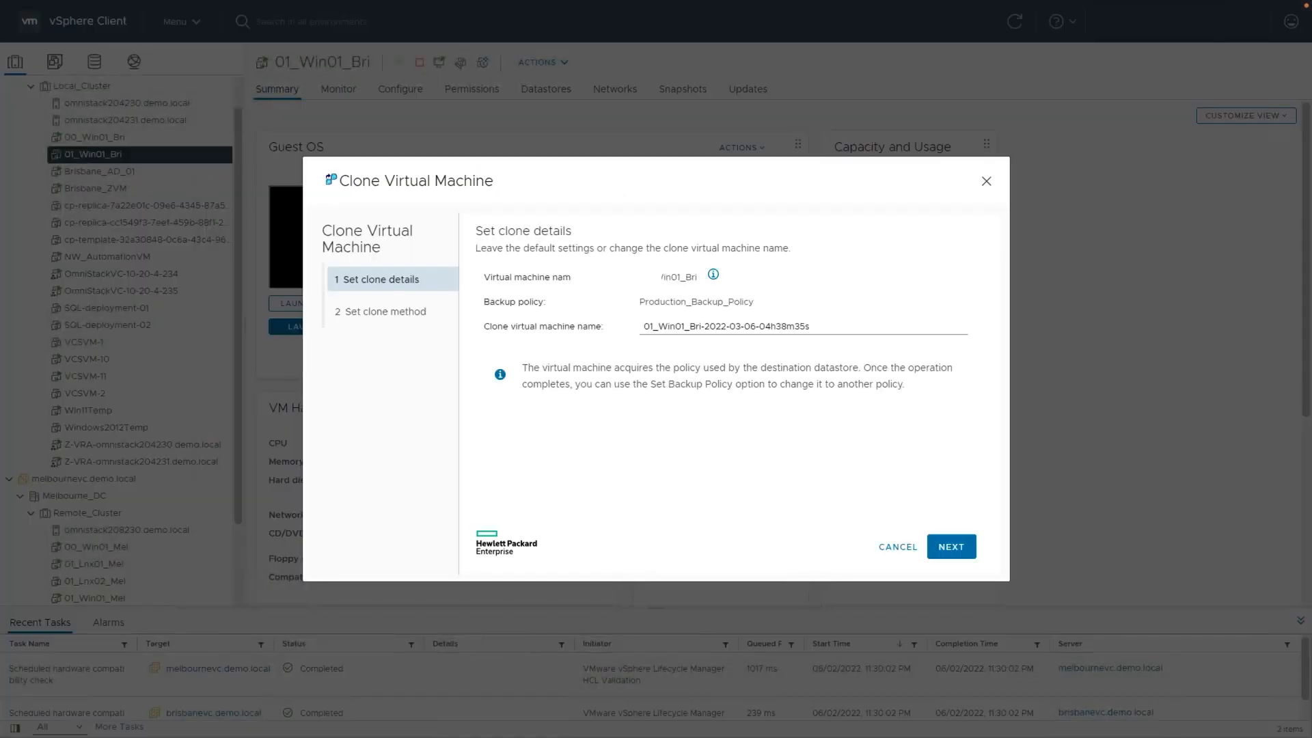
{"action": "left_click_drag", "start_coordinate": [814, 327], "coordinate": [643, 327]}
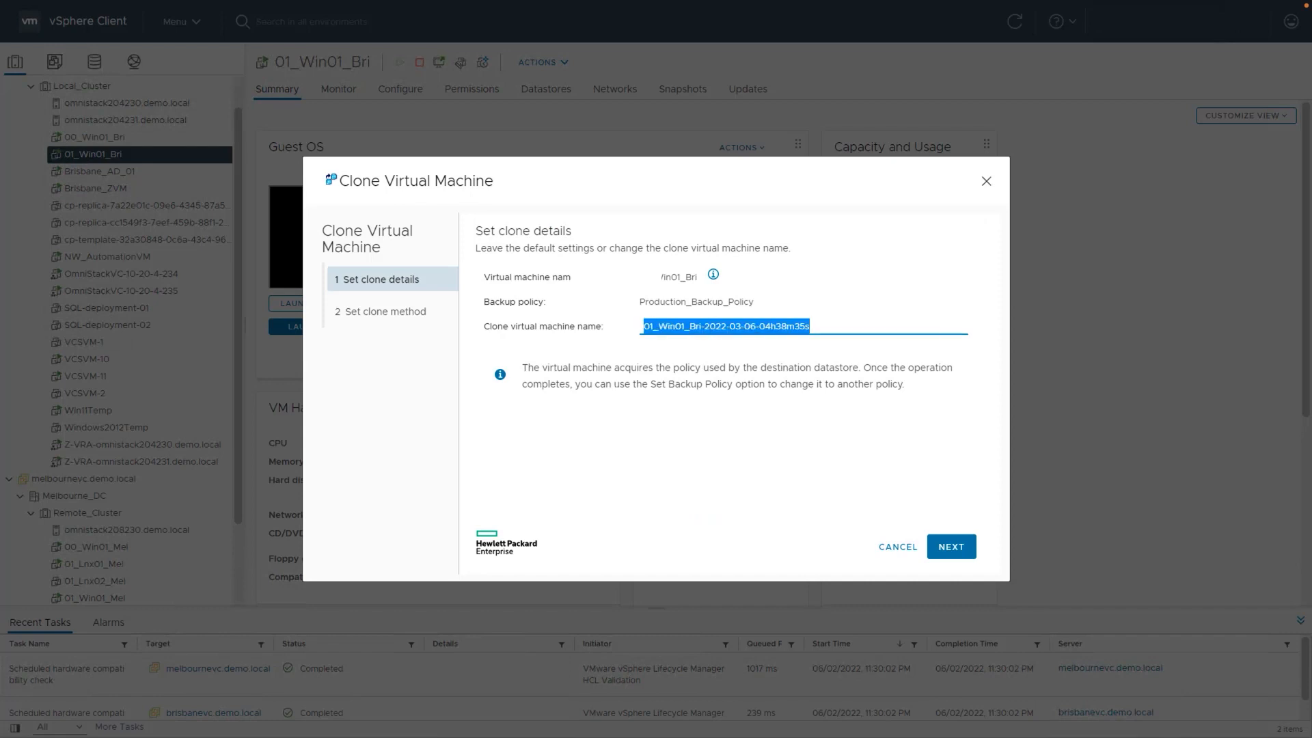
{"action": "type", "text": "DemoVM"}
{"action": "left_click", "coordinate": [953, 546]}
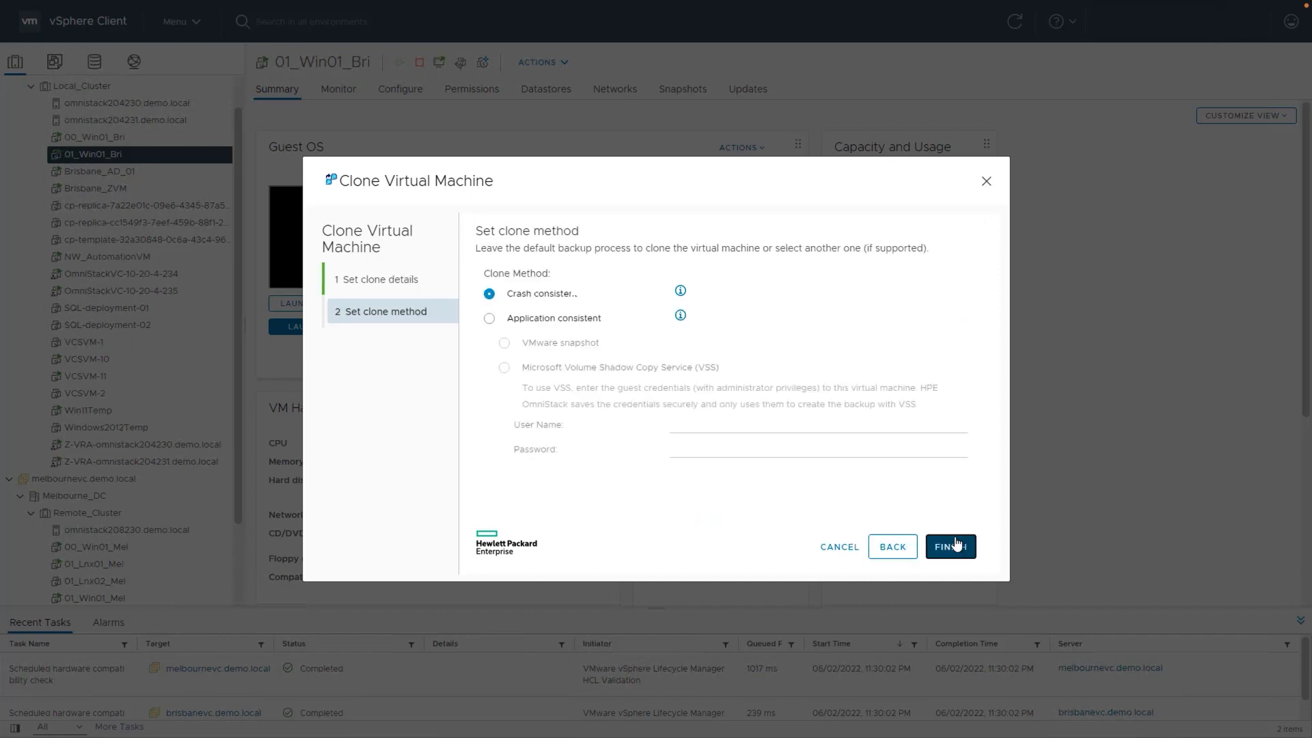
{"action": "left_click", "coordinate": [952, 546]}
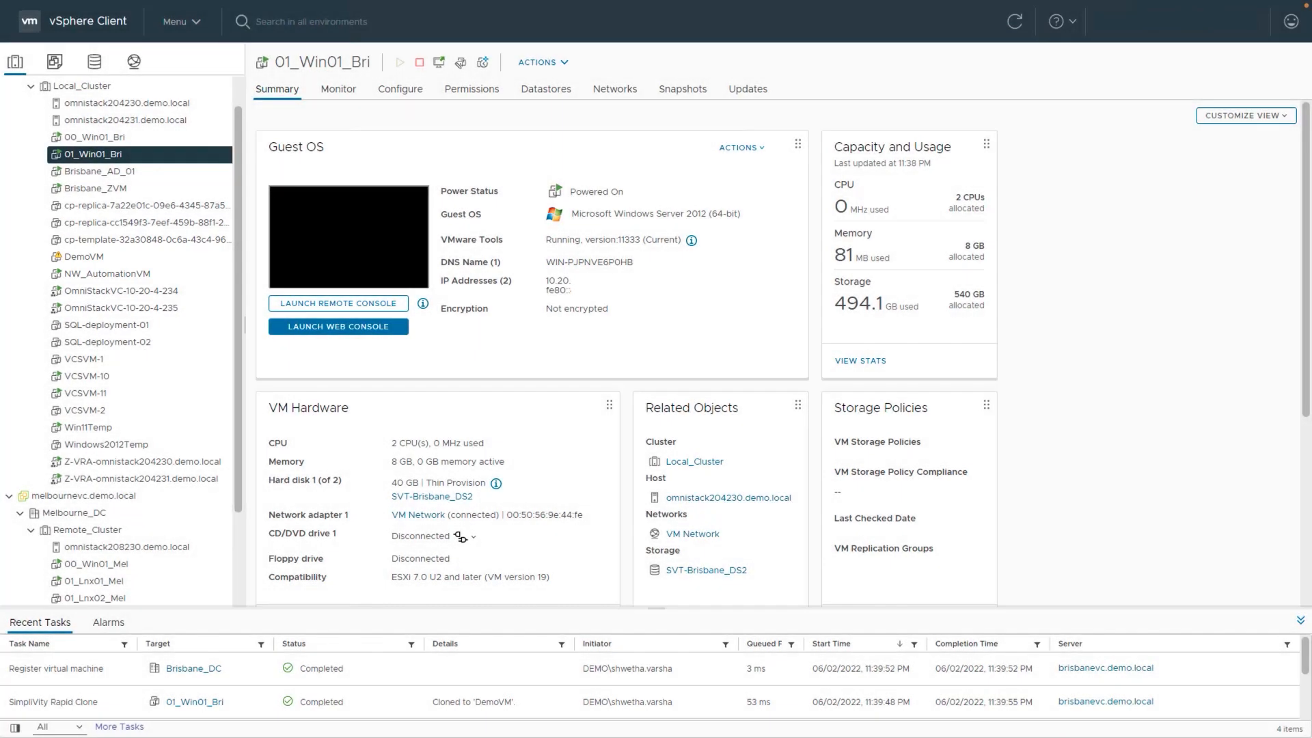
Power on DemoVM and create a SimpliVity backup of it on Local_Cluster that never expires
{"action": "left_click", "coordinate": [84, 257]}
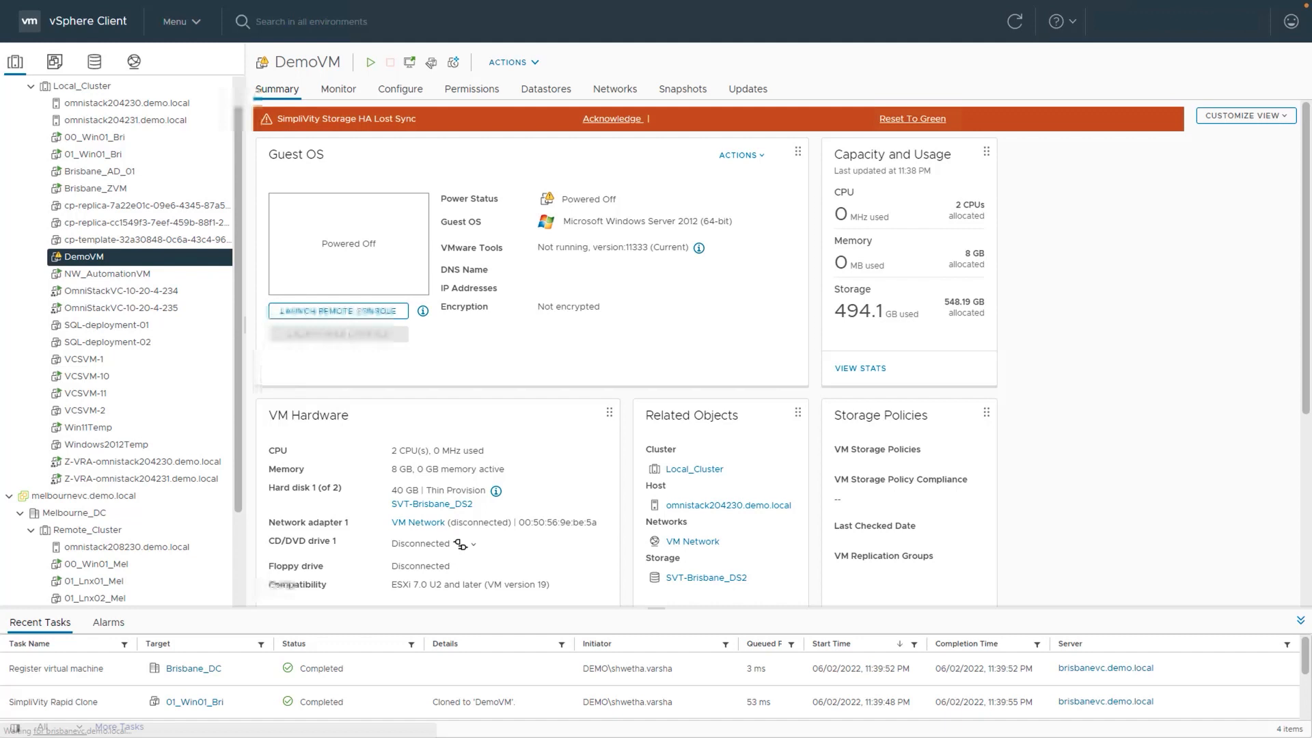
{"action": "left_click", "coordinate": [369, 65]}
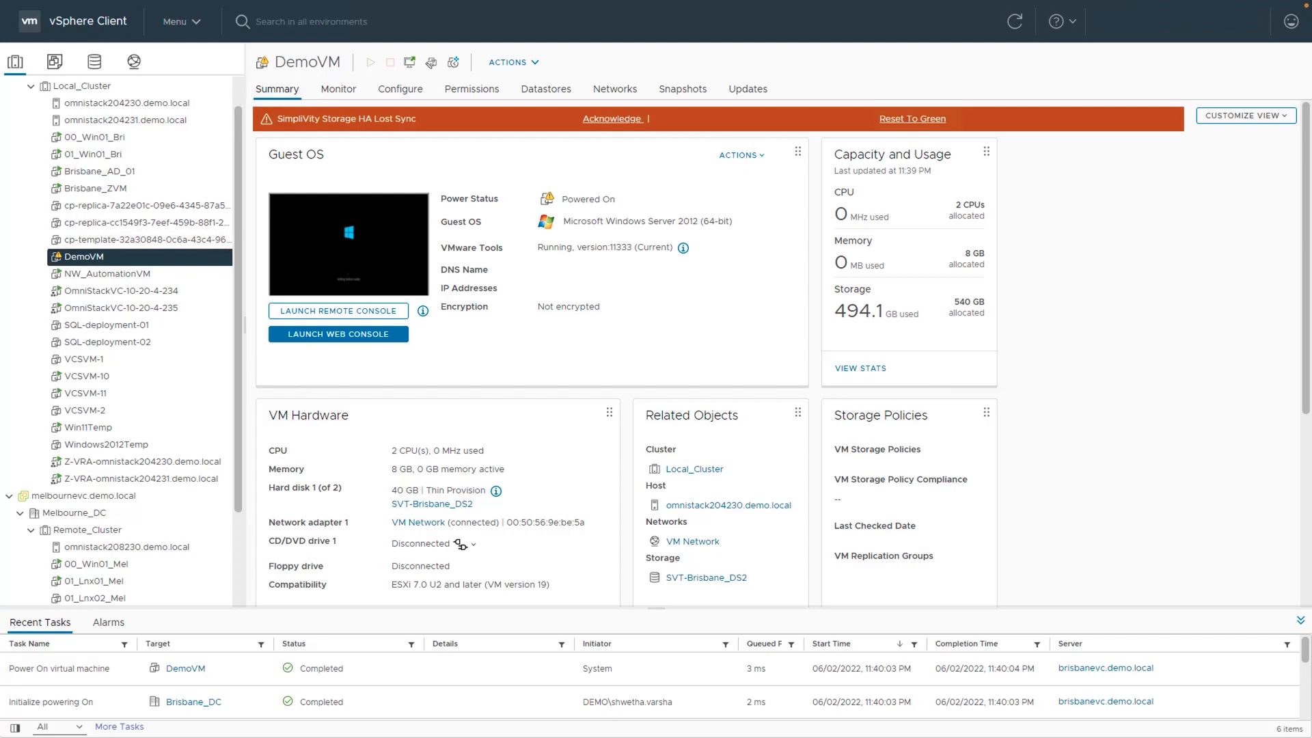
{"action": "right_click", "coordinate": [210, 257]}
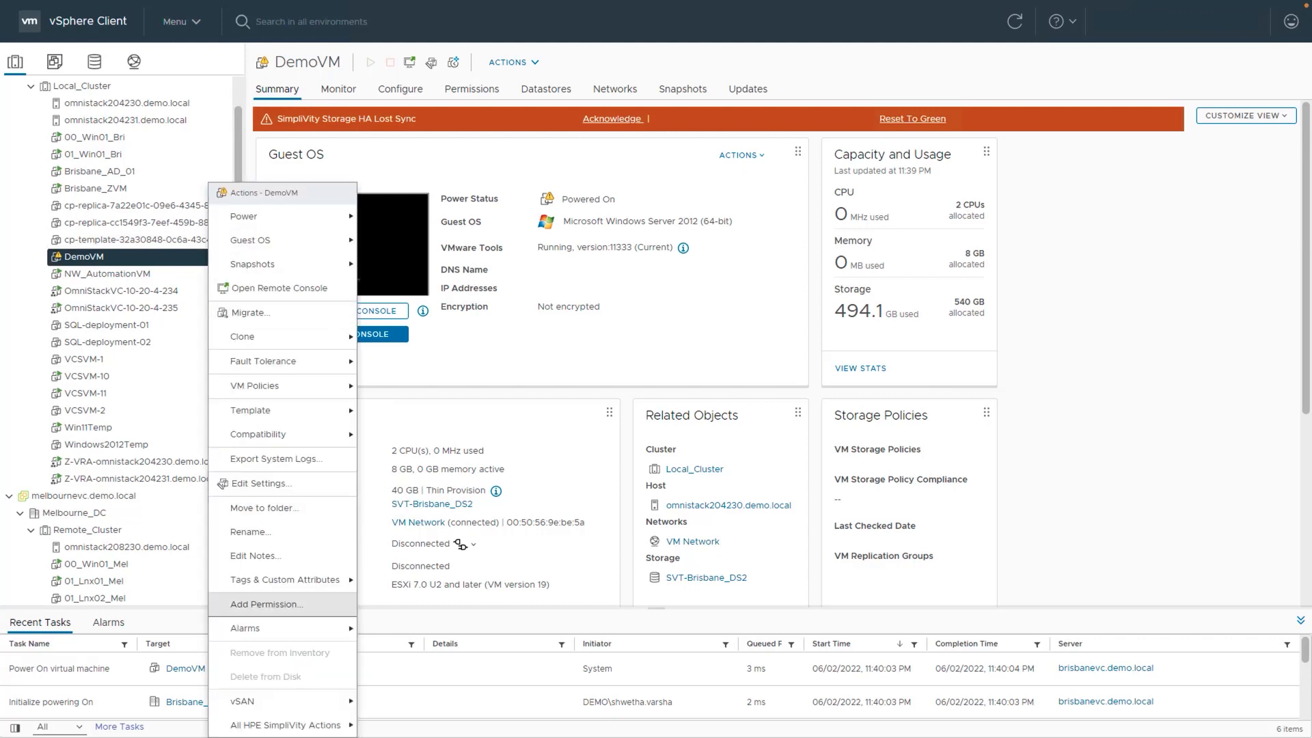
{"action": "mouse_move", "coordinate": [287, 725]}
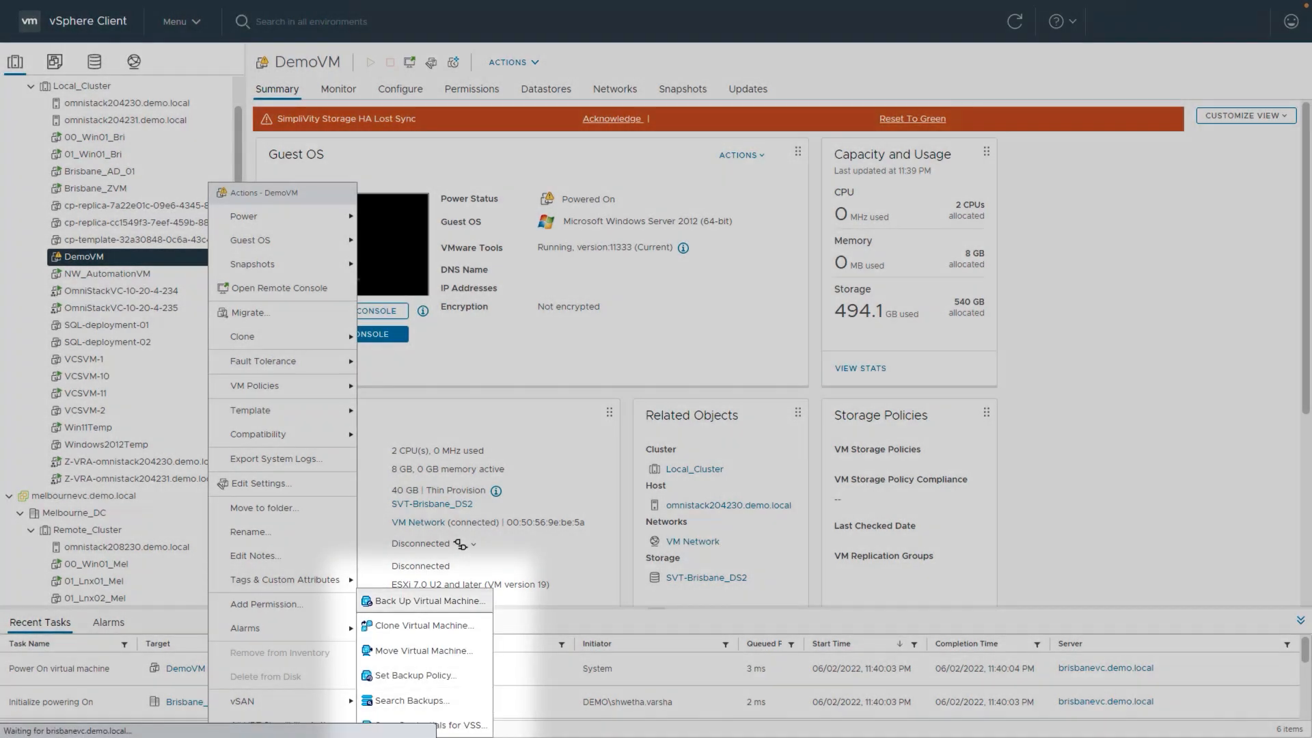
{"action": "left_click", "coordinate": [429, 601]}
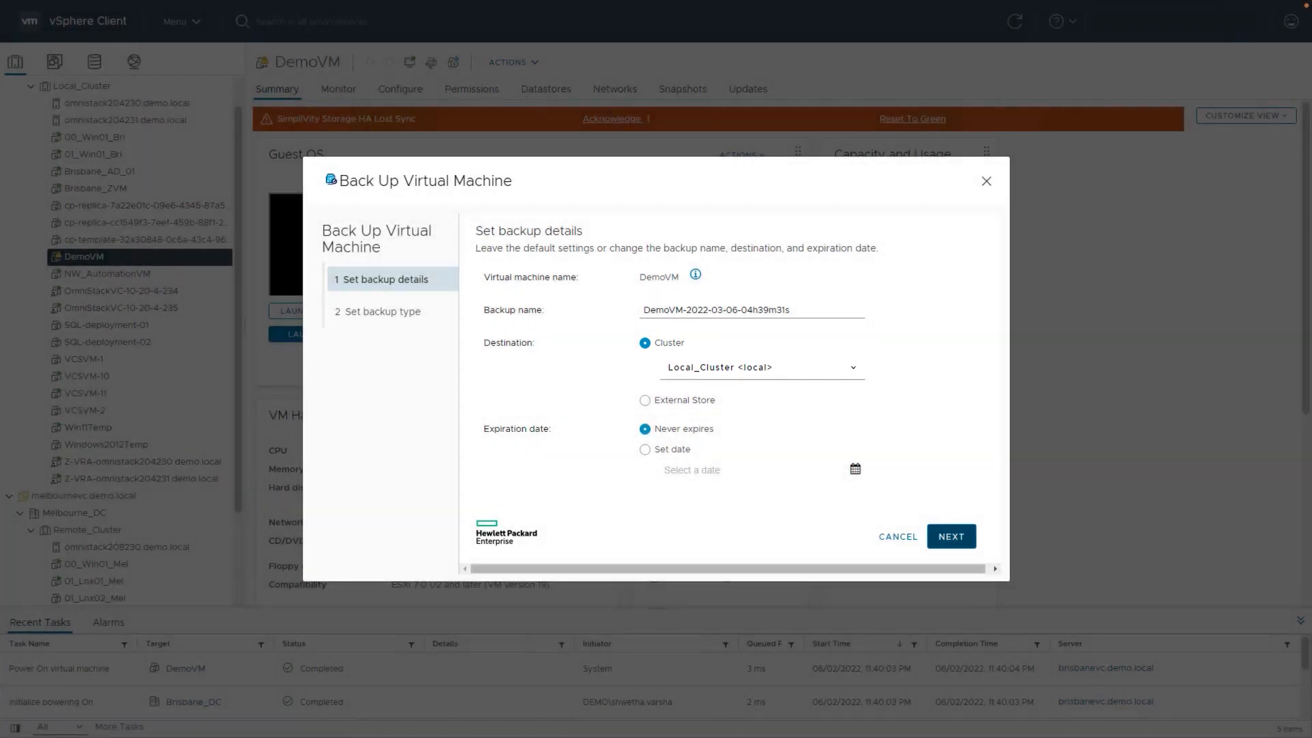
{"action": "left_click", "coordinate": [957, 537]}
{"action": "left_click", "coordinate": [950, 546]}
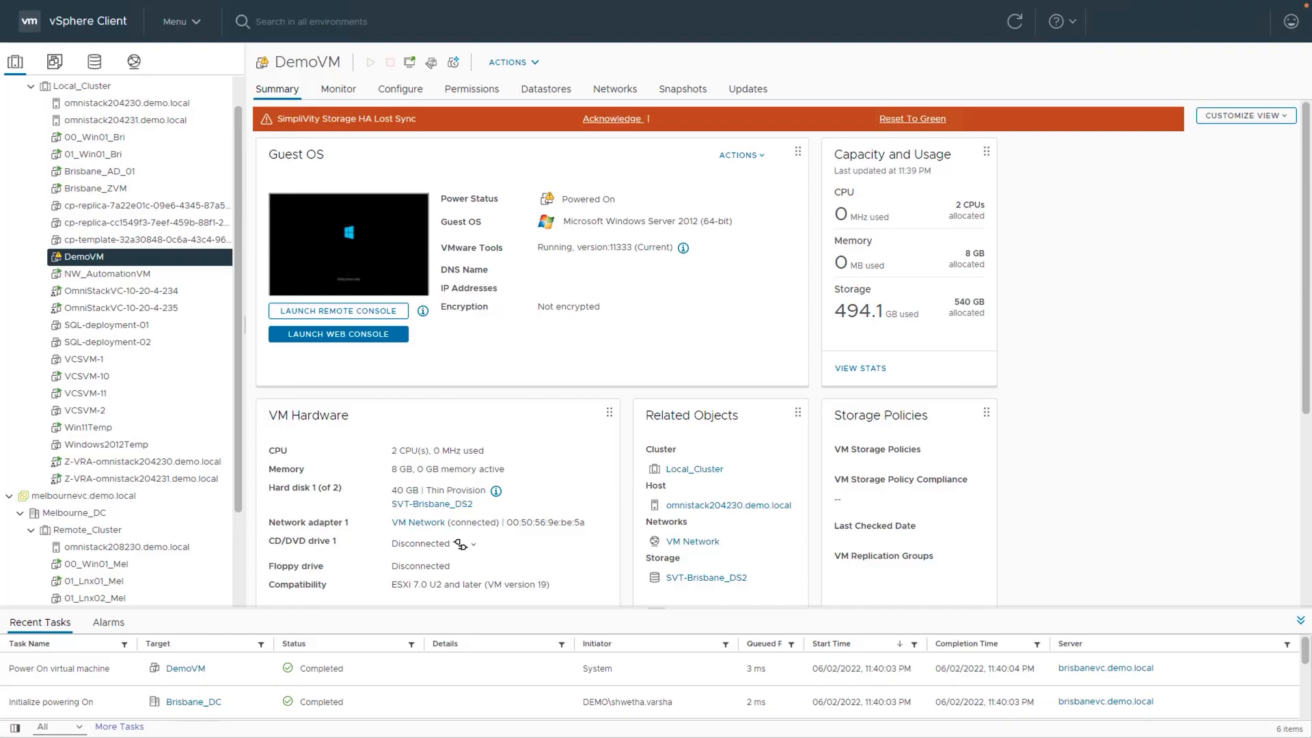
Create a second SimpliVity backup of DemoVM with Remote_Cluster as the destination and no expiration
{"action": "right_click", "coordinate": [99, 256]}
{"action": "mouse_move", "coordinate": [205, 725]}
{"action": "left_click", "coordinate": [314, 601]}
{"action": "left_click", "coordinate": [752, 368]}
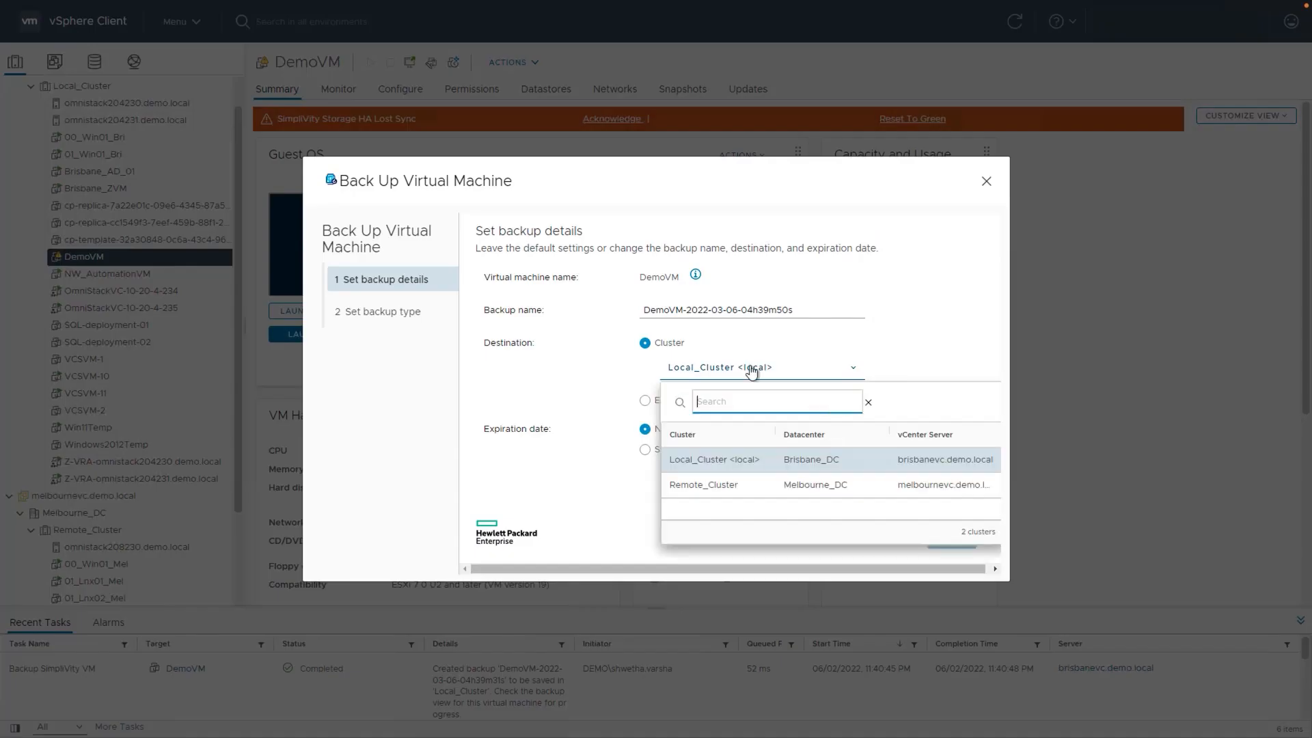
{"action": "left_click", "coordinate": [703, 485]}
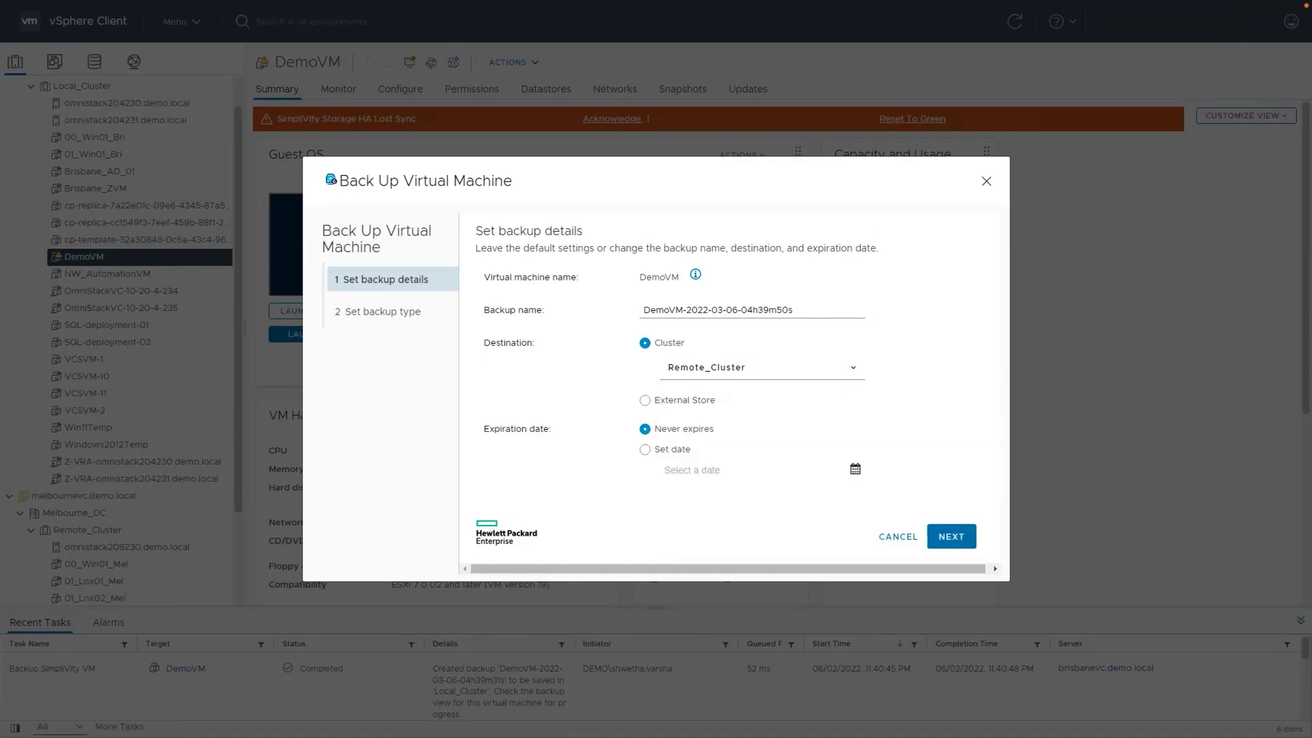
{"action": "left_click", "coordinate": [949, 537]}
{"action": "left_click", "coordinate": [949, 545]}
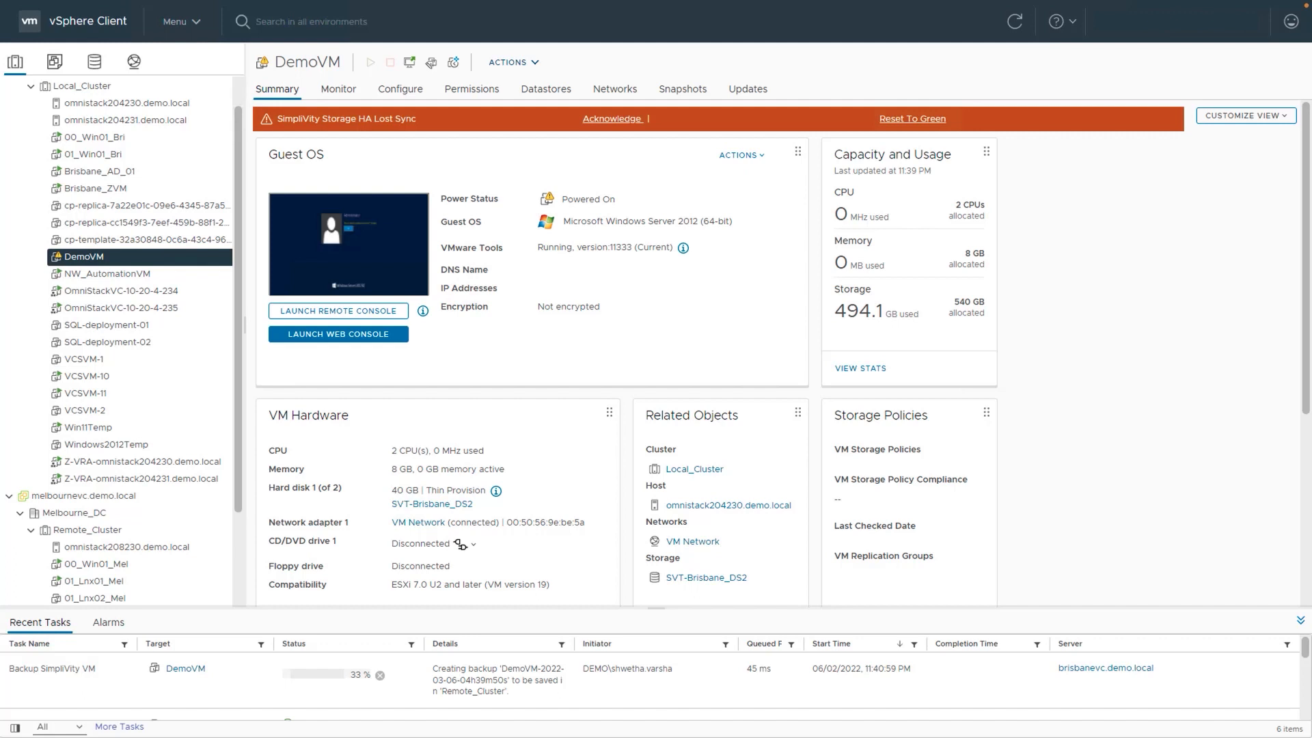
Power off DemoVM and delete it from disk along with its associated disks
{"action": "left_click", "coordinate": [514, 62]}
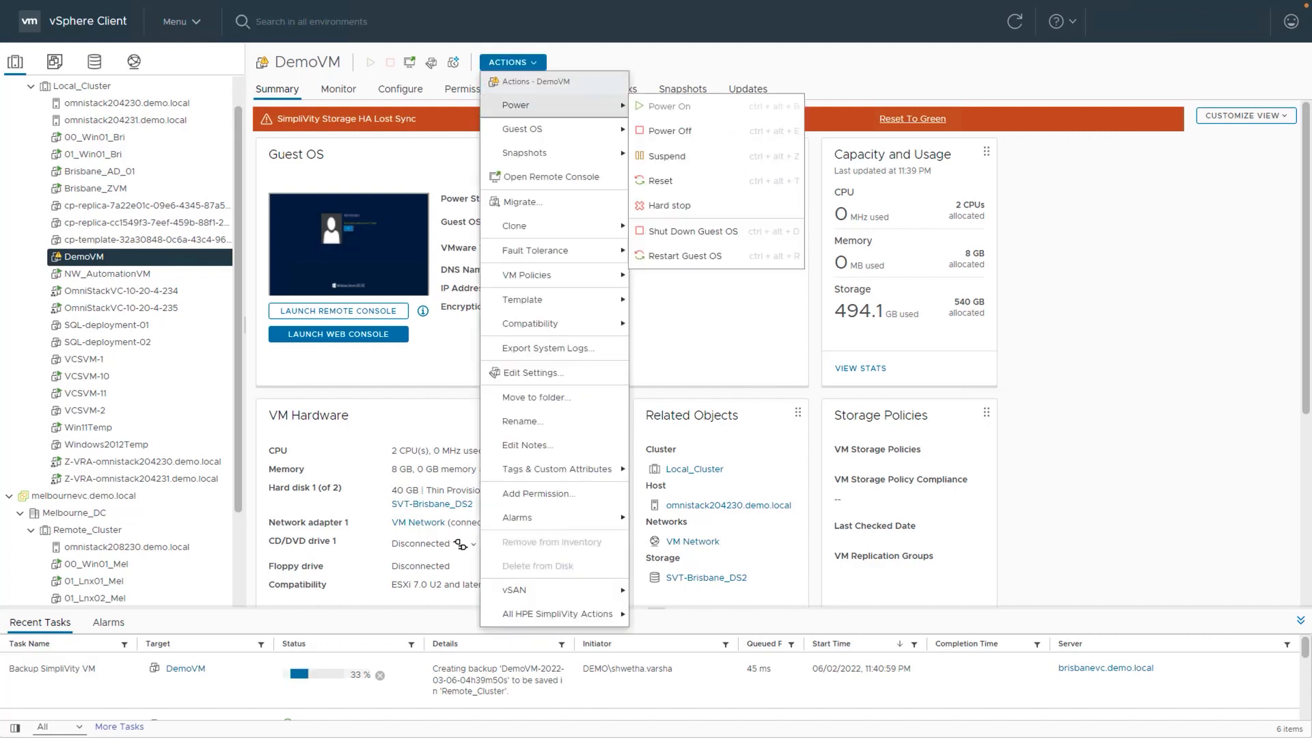
{"action": "left_click", "coordinate": [670, 131]}
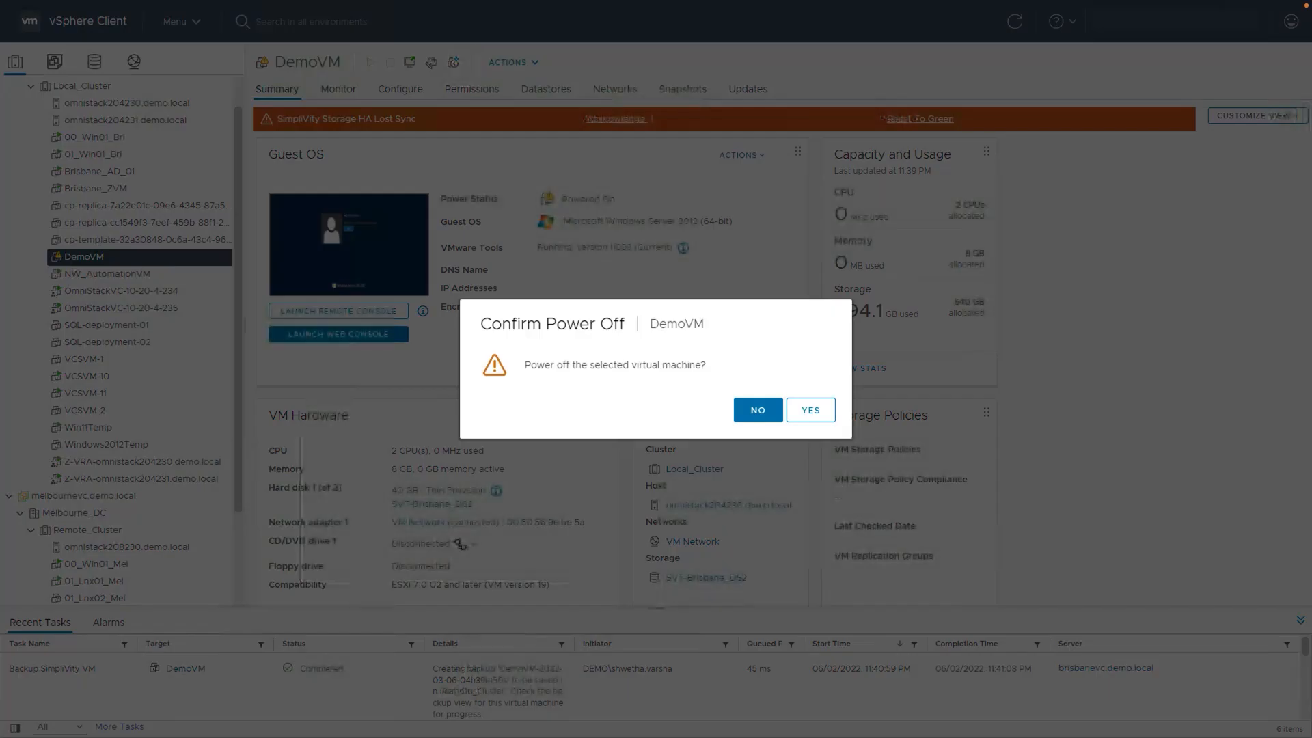
{"action": "left_click", "coordinate": [811, 410]}
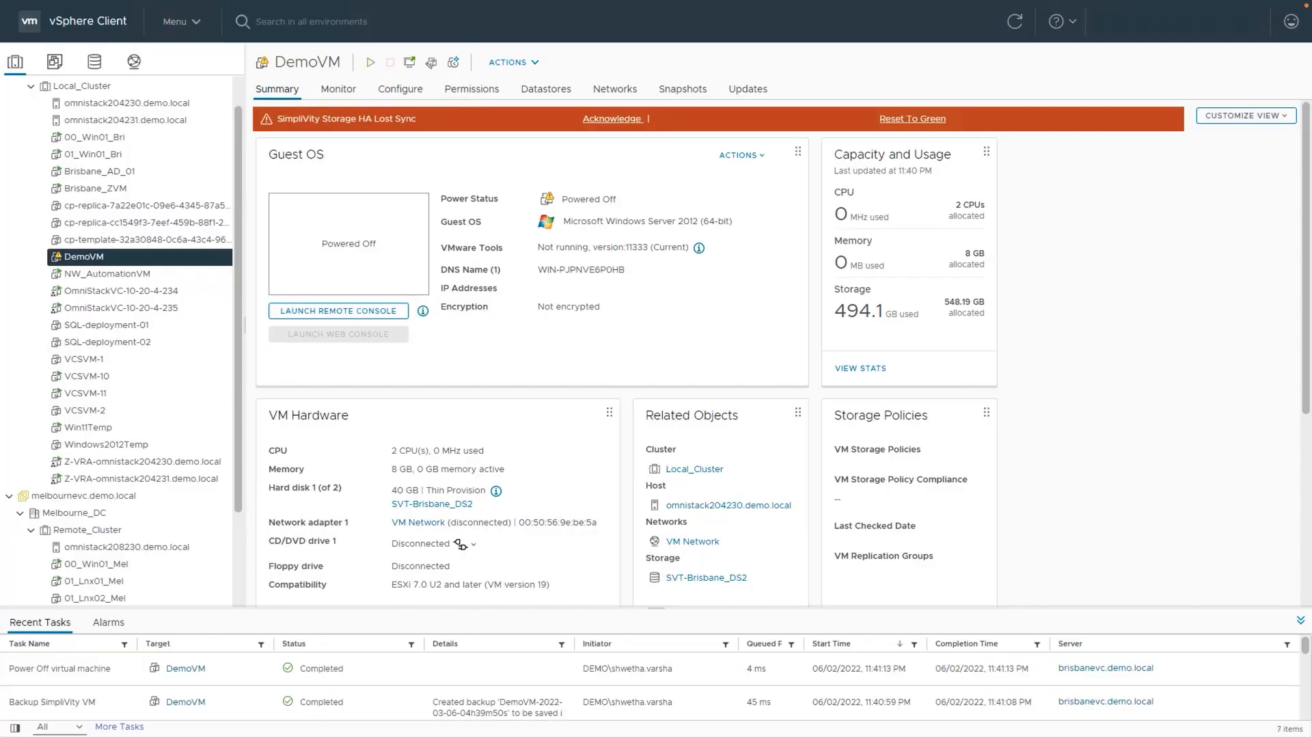
{"action": "right_click", "coordinate": [199, 256]}
{"action": "left_click", "coordinate": [293, 668]}
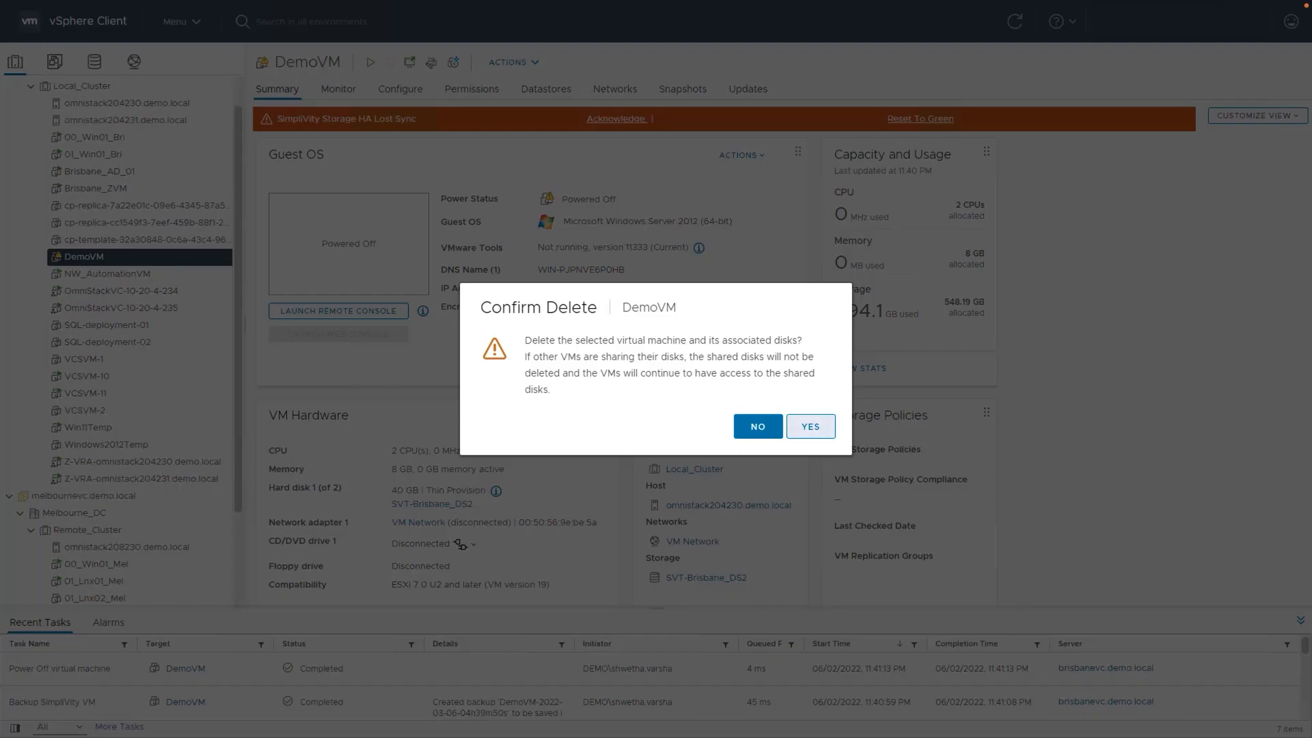
{"action": "left_click", "coordinate": [823, 431]}
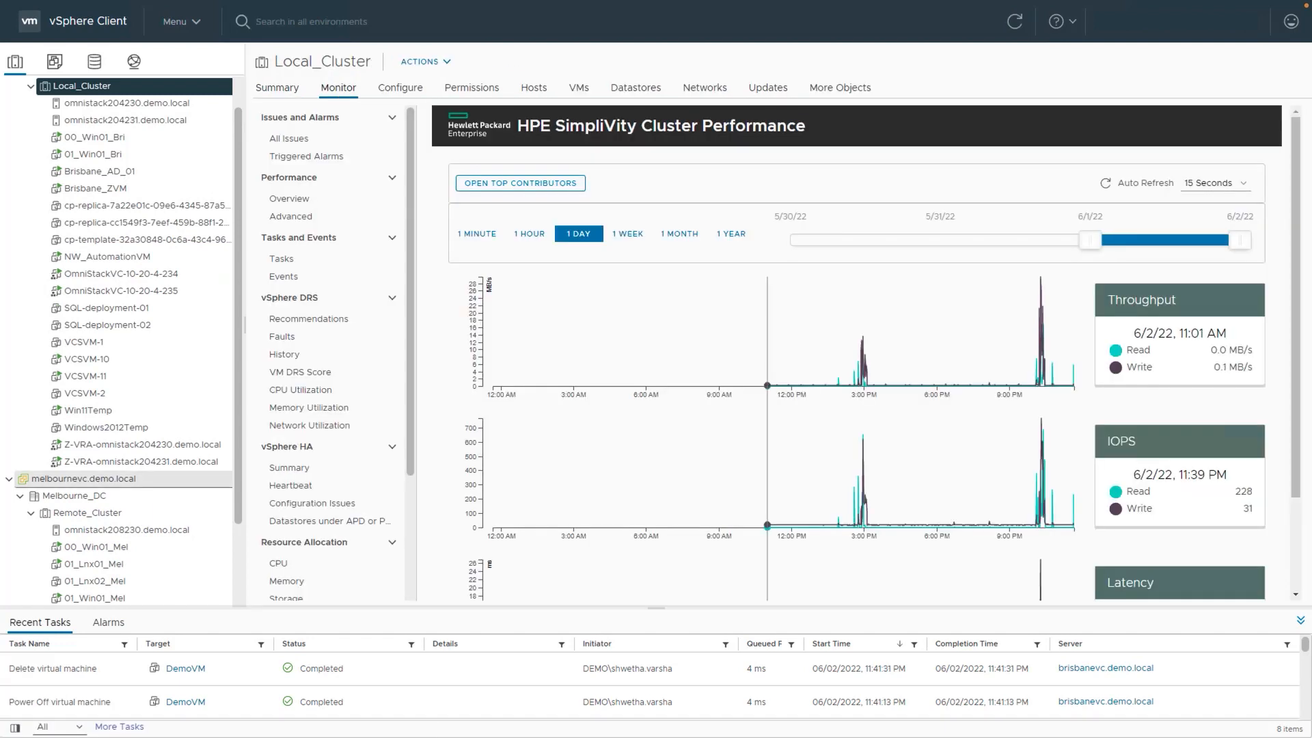
List the backups stored on Remote_Cluster using its SimpliVity backup search
{"action": "left_click", "coordinate": [152, 512]}
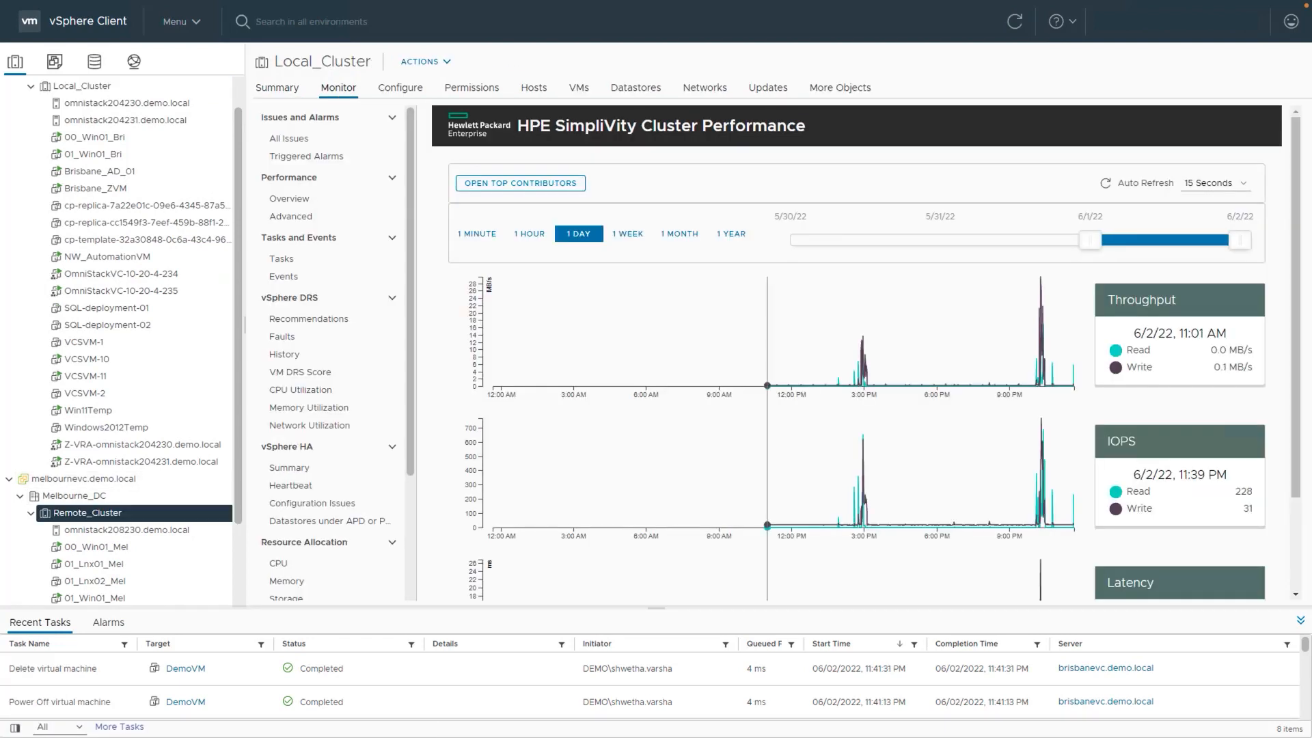
{"action": "right_click", "coordinate": [151, 511]}
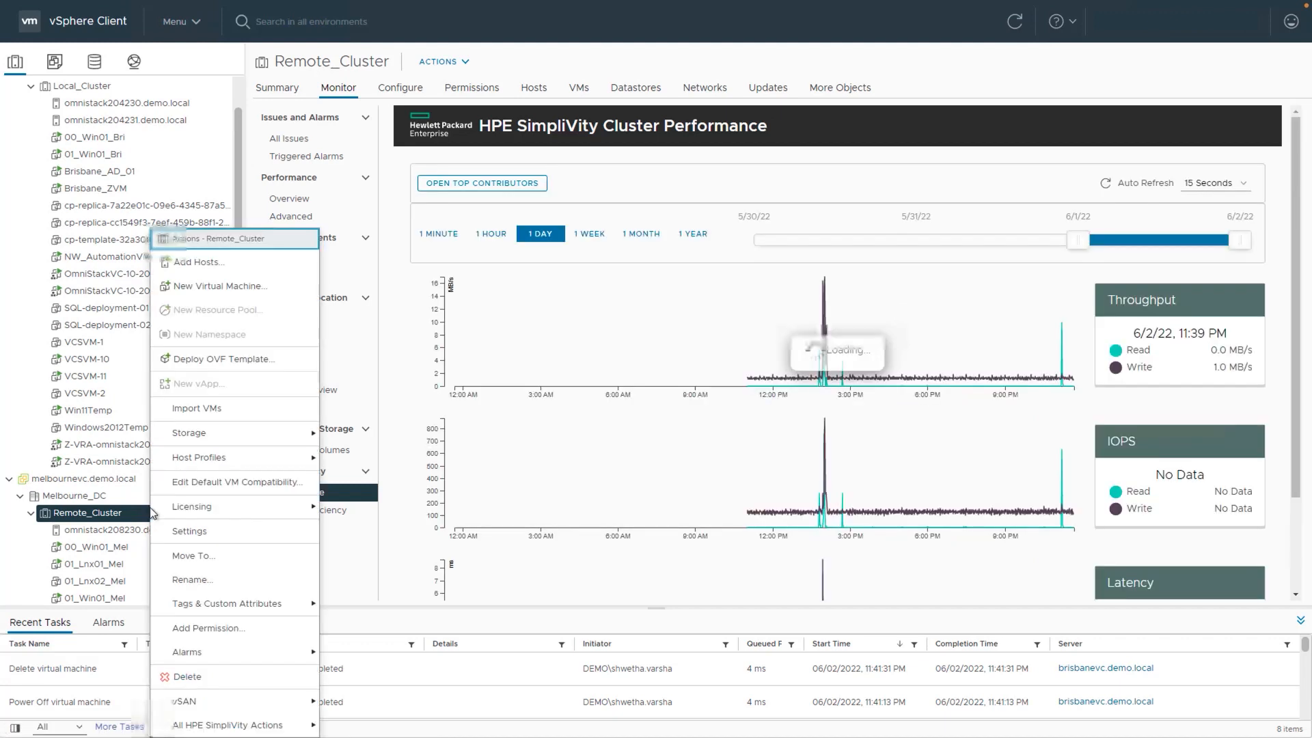
{"action": "mouse_move", "coordinate": [300, 725]}
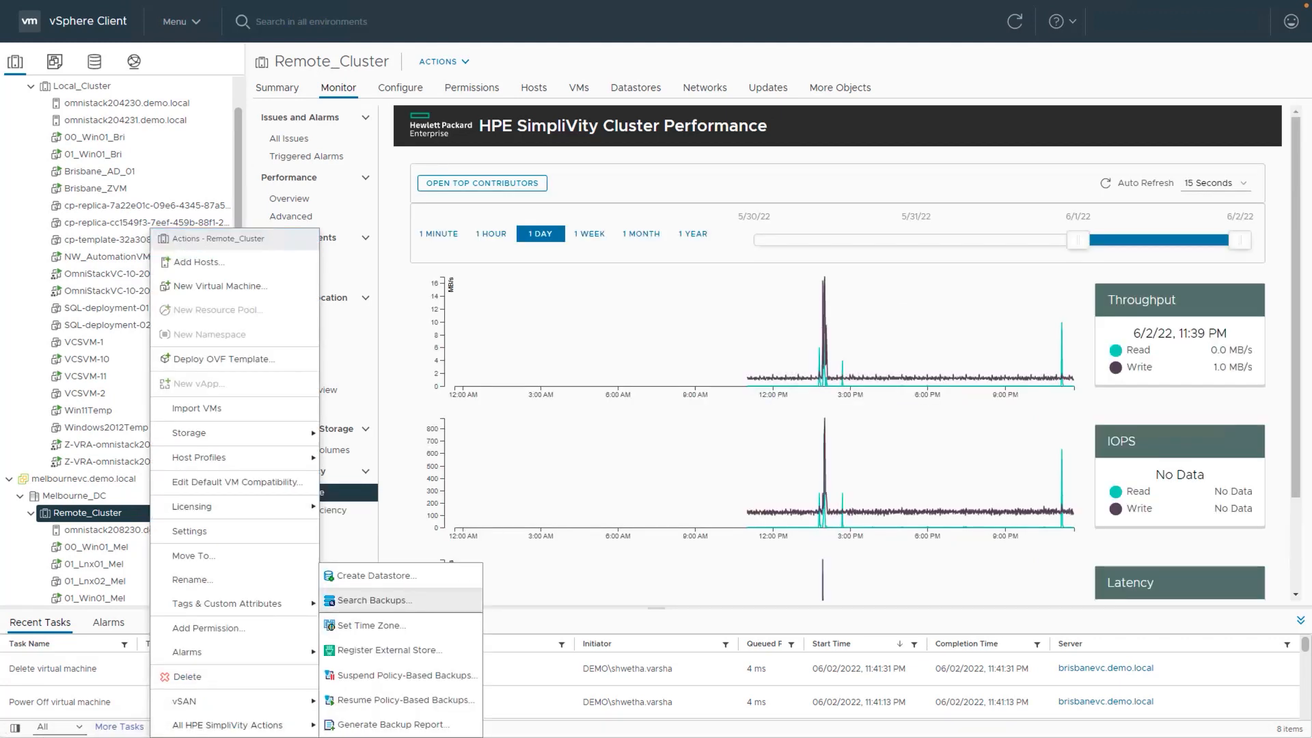
{"action": "left_click", "coordinate": [383, 607]}
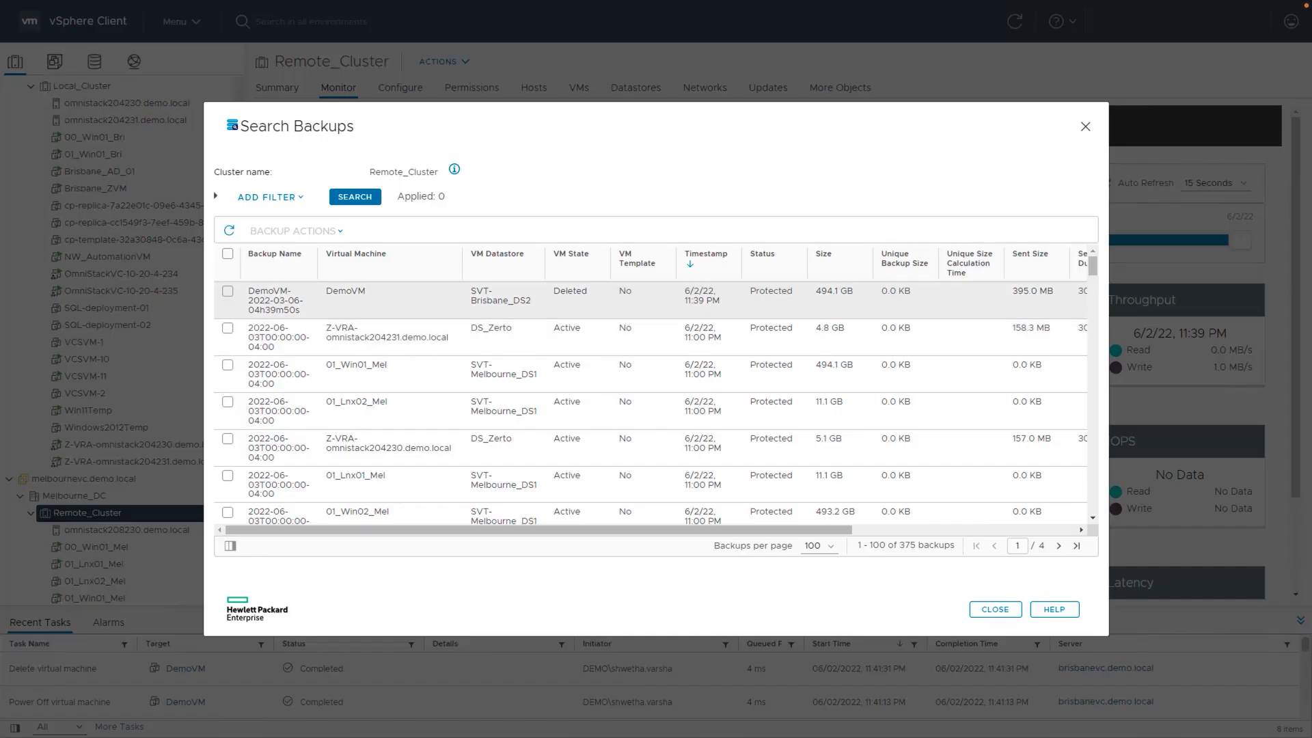
Restore the DemoVM backup as a new virtual machine named DemoVM-Recovered on datastore SVT-Brisbane_DS2, and close the backup list
{"action": "left_click", "coordinate": [228, 291]}
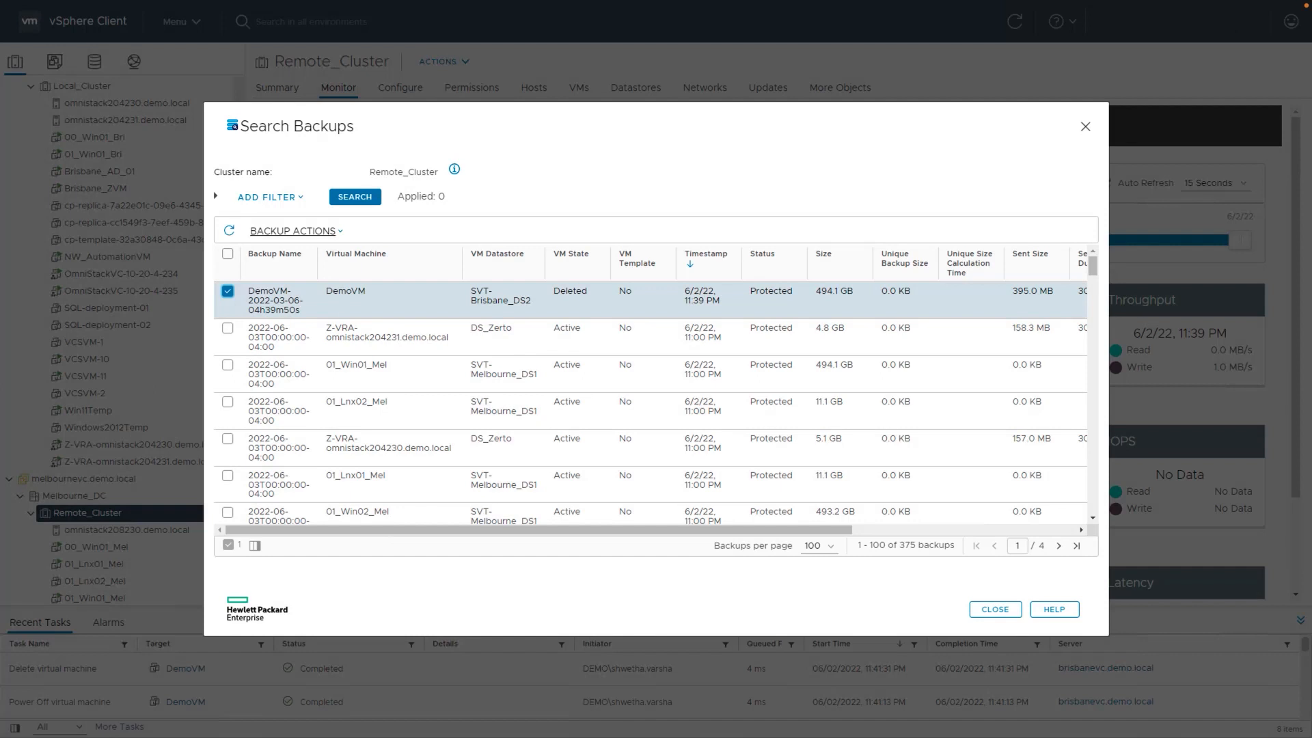
{"action": "left_click", "coordinate": [327, 236]}
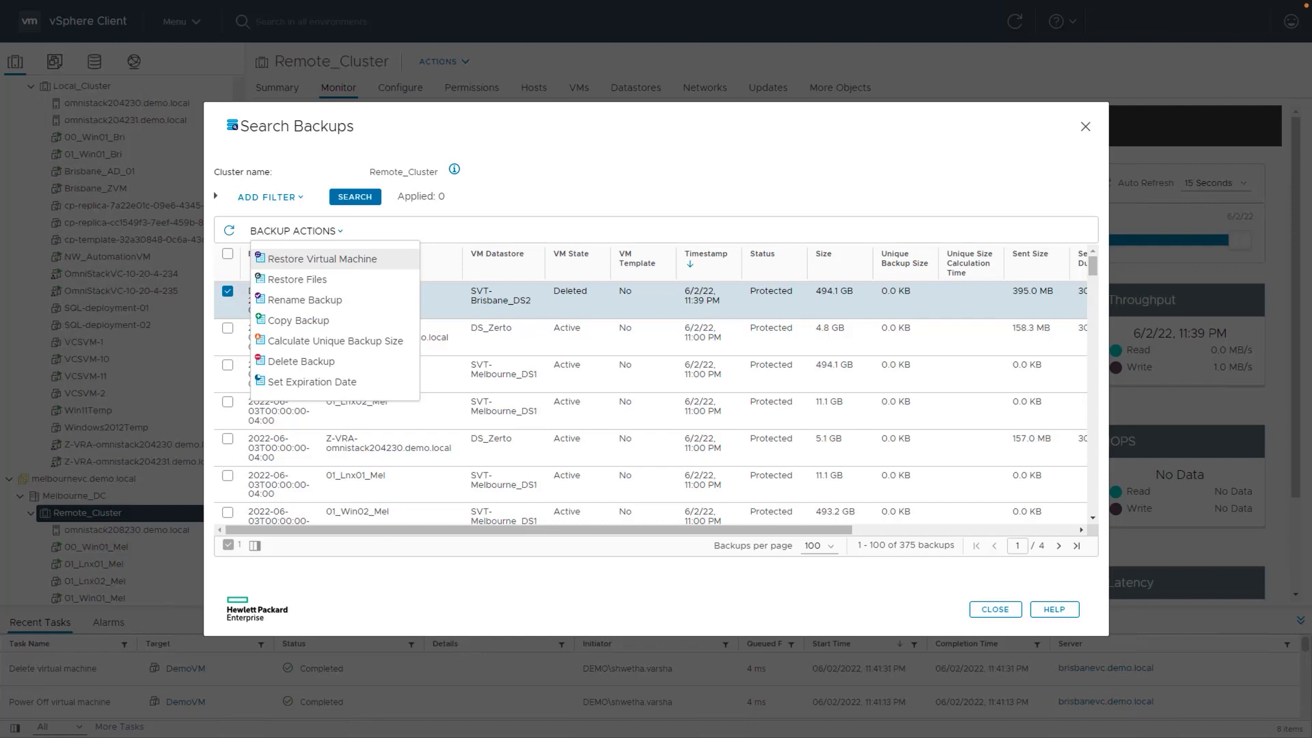
{"action": "left_click", "coordinate": [322, 258]}
{"action": "left_click", "coordinate": [663, 452]}
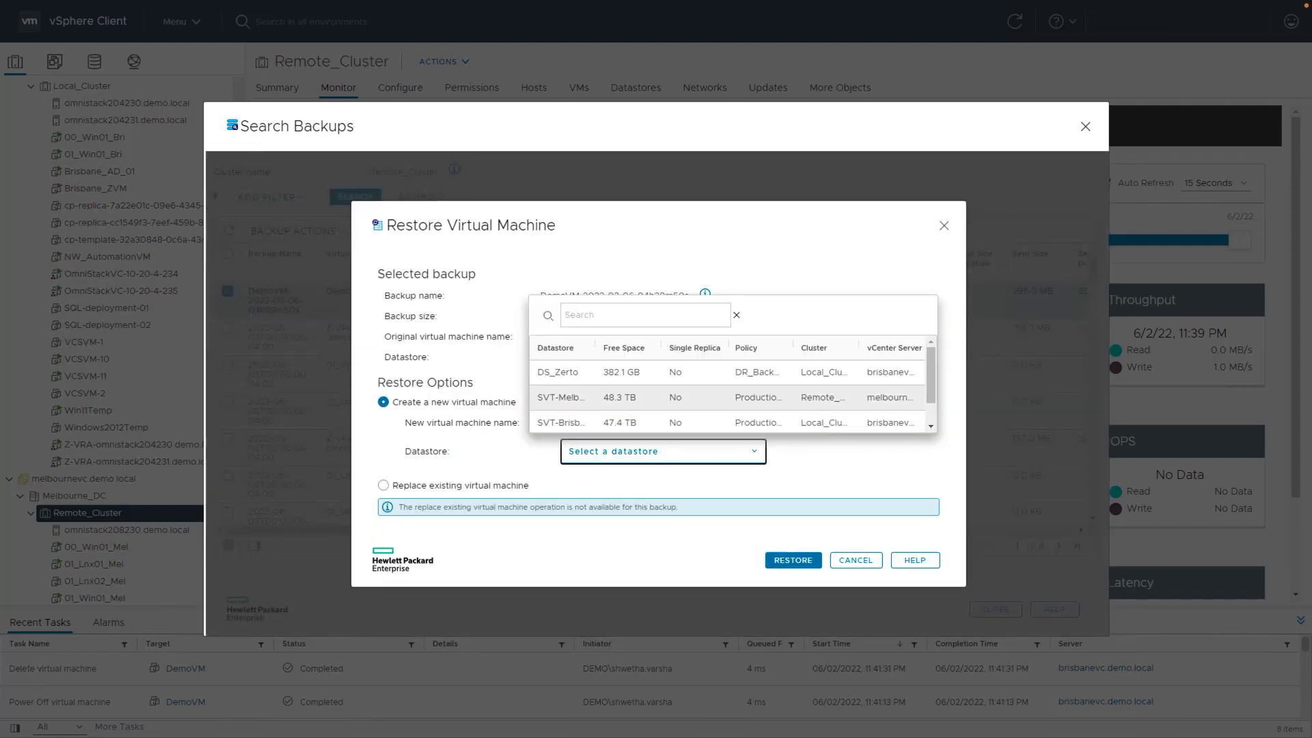
{"action": "left_click", "coordinate": [605, 420]}
{"action": "left_click_drag", "start_coordinate": [607, 421], "coordinate": [713, 422]}
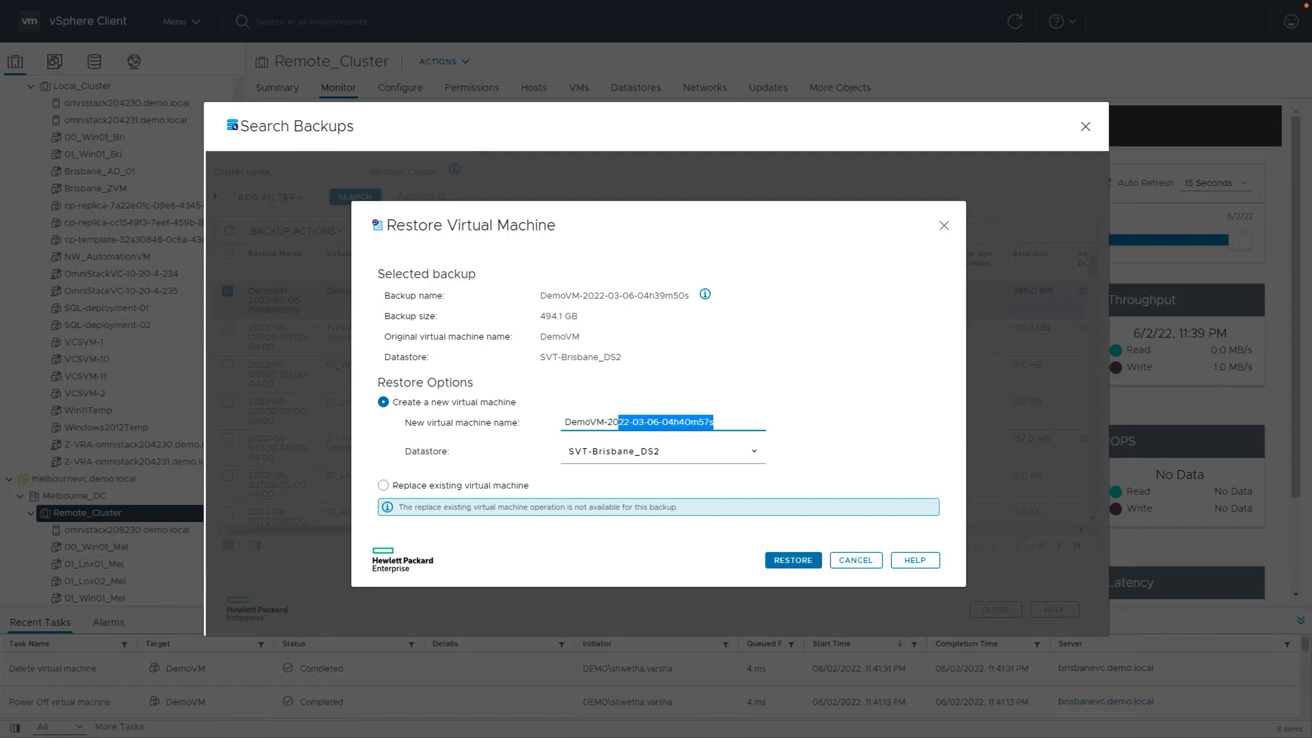
{"action": "type", "text": "Recovered"}
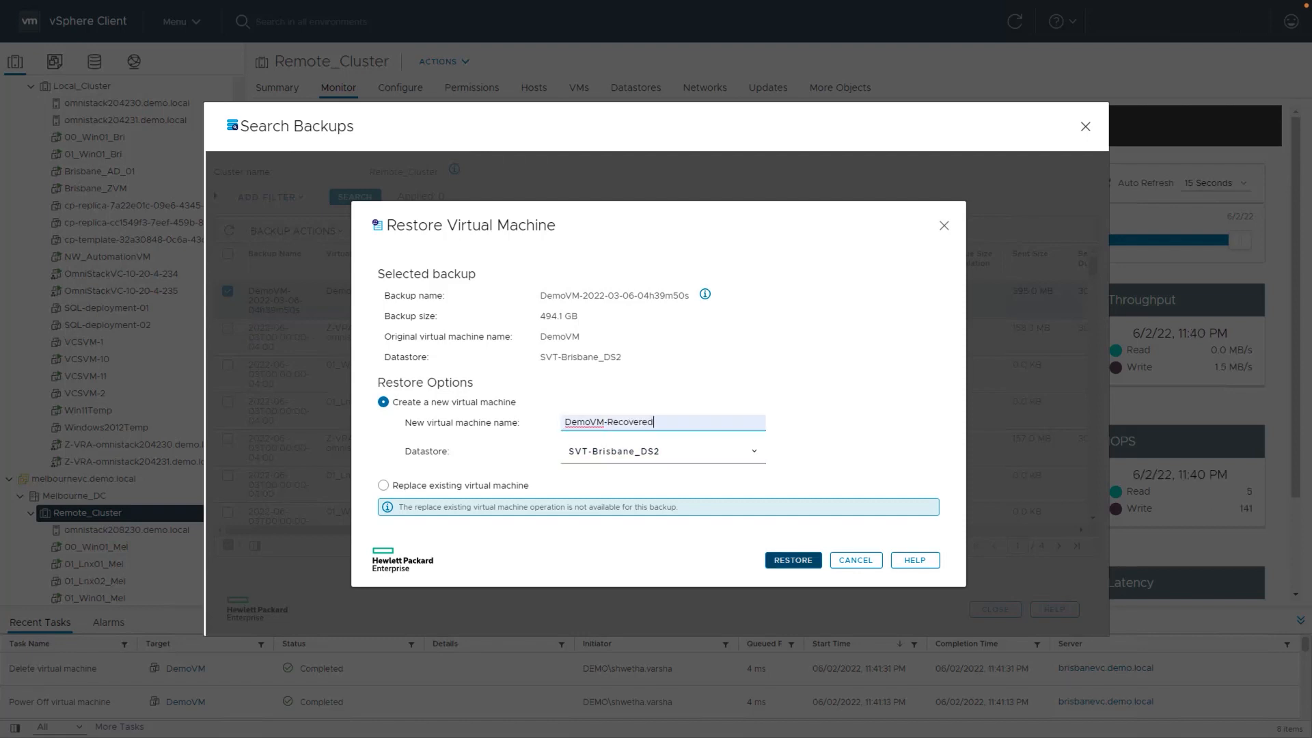
{"action": "left_click", "coordinate": [805, 561]}
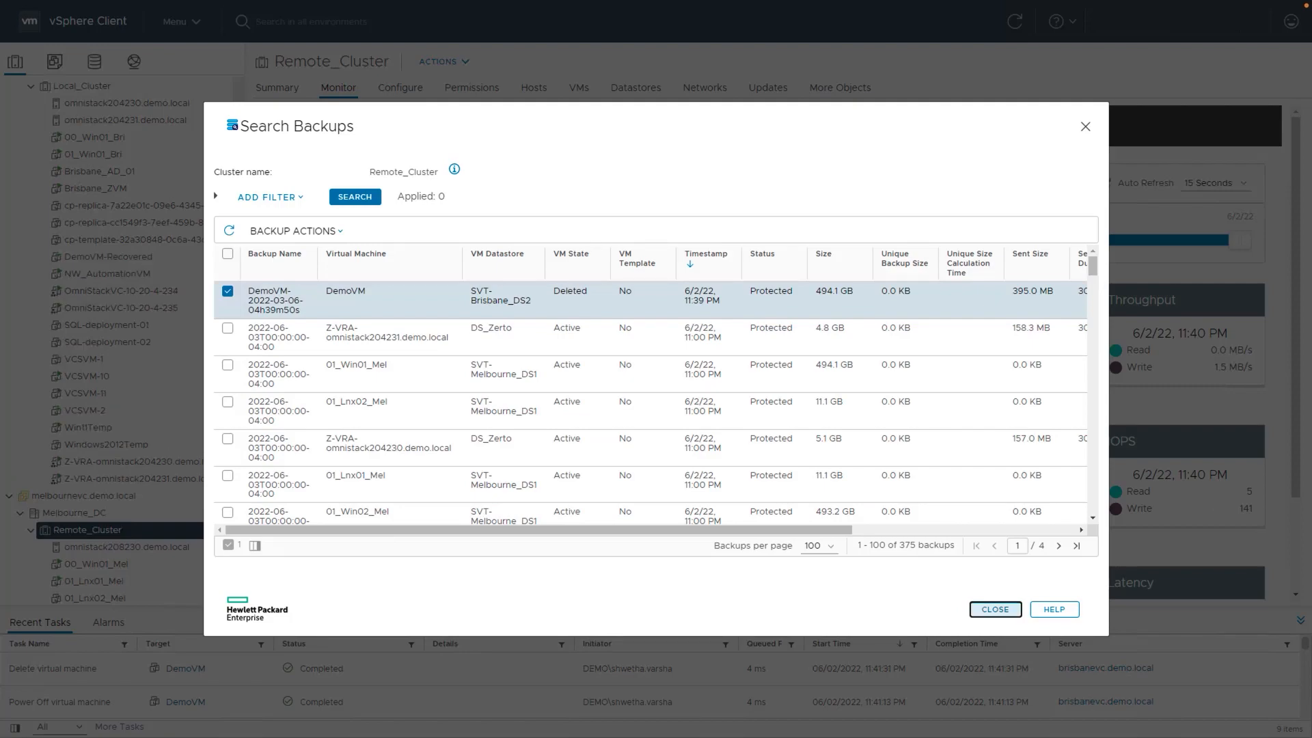
{"action": "left_click", "coordinate": [995, 609]}
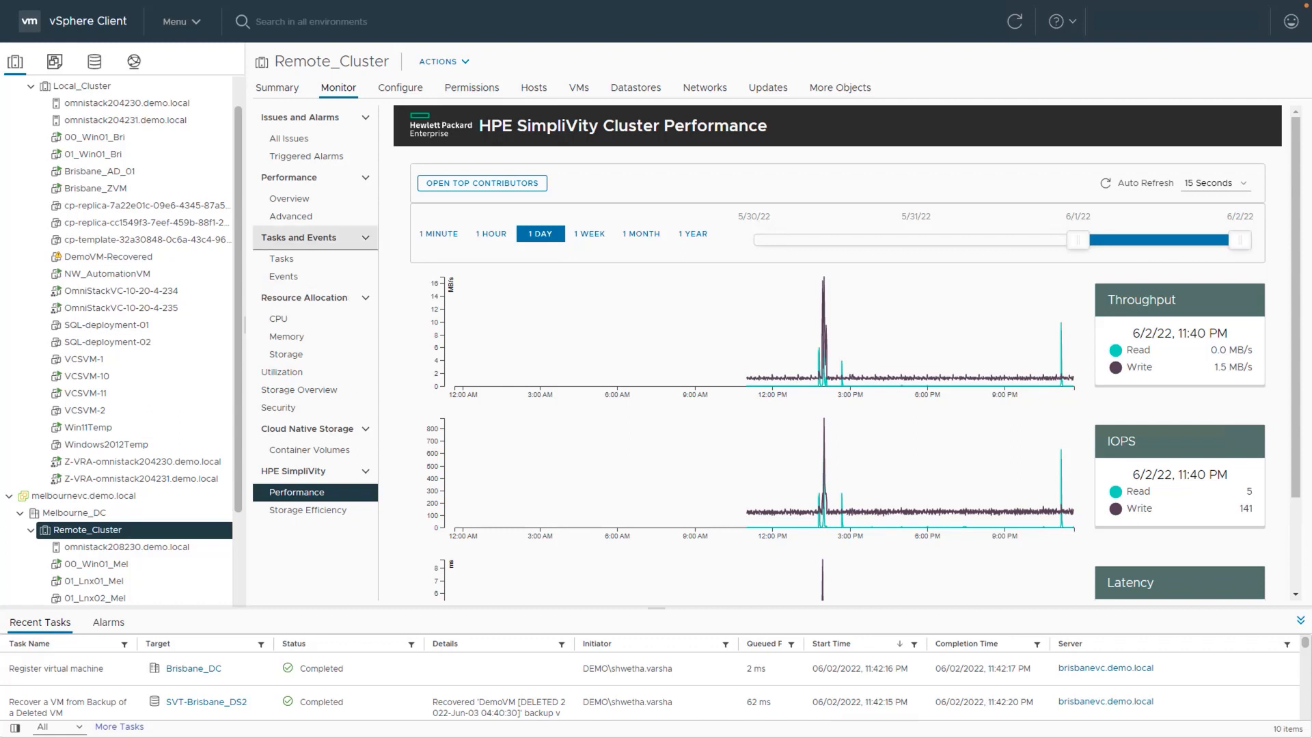
Open the SimpliVity external store registration for Local_Cluster
{"action": "left_click", "coordinate": [171, 87]}
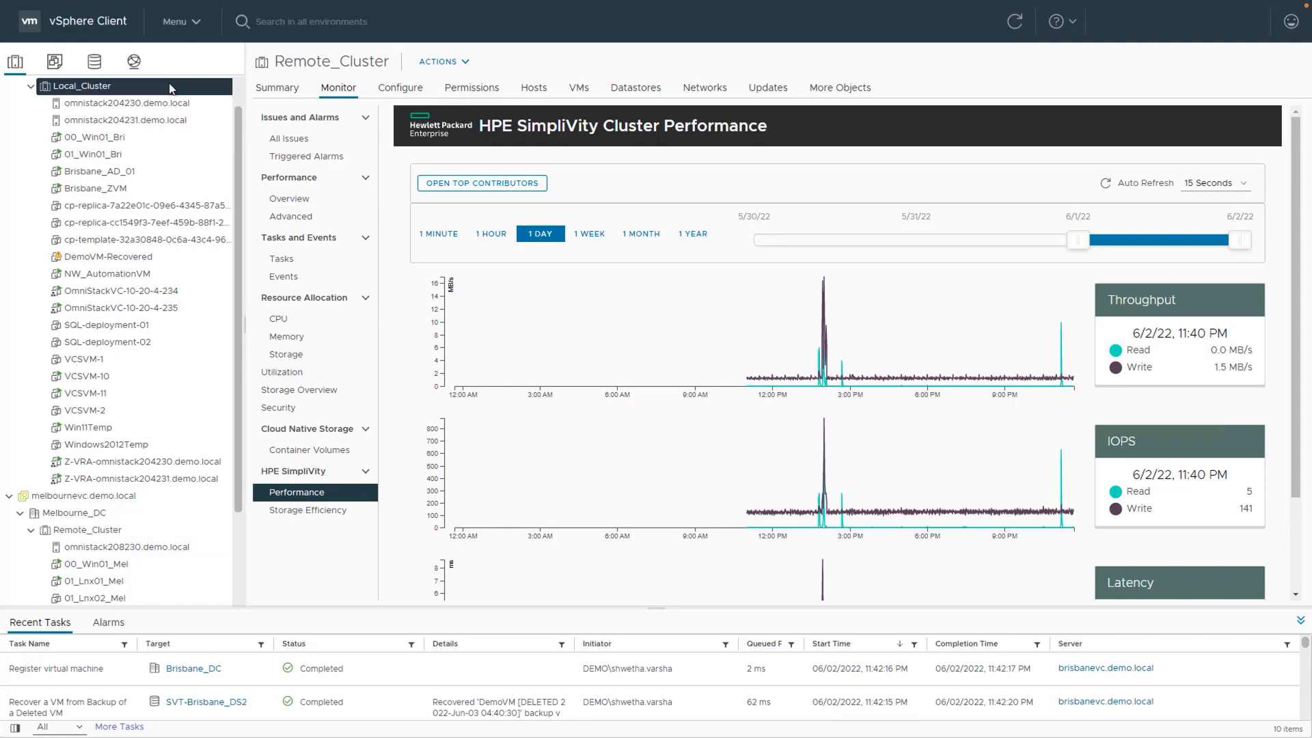
{"action": "right_click", "coordinate": [171, 87]}
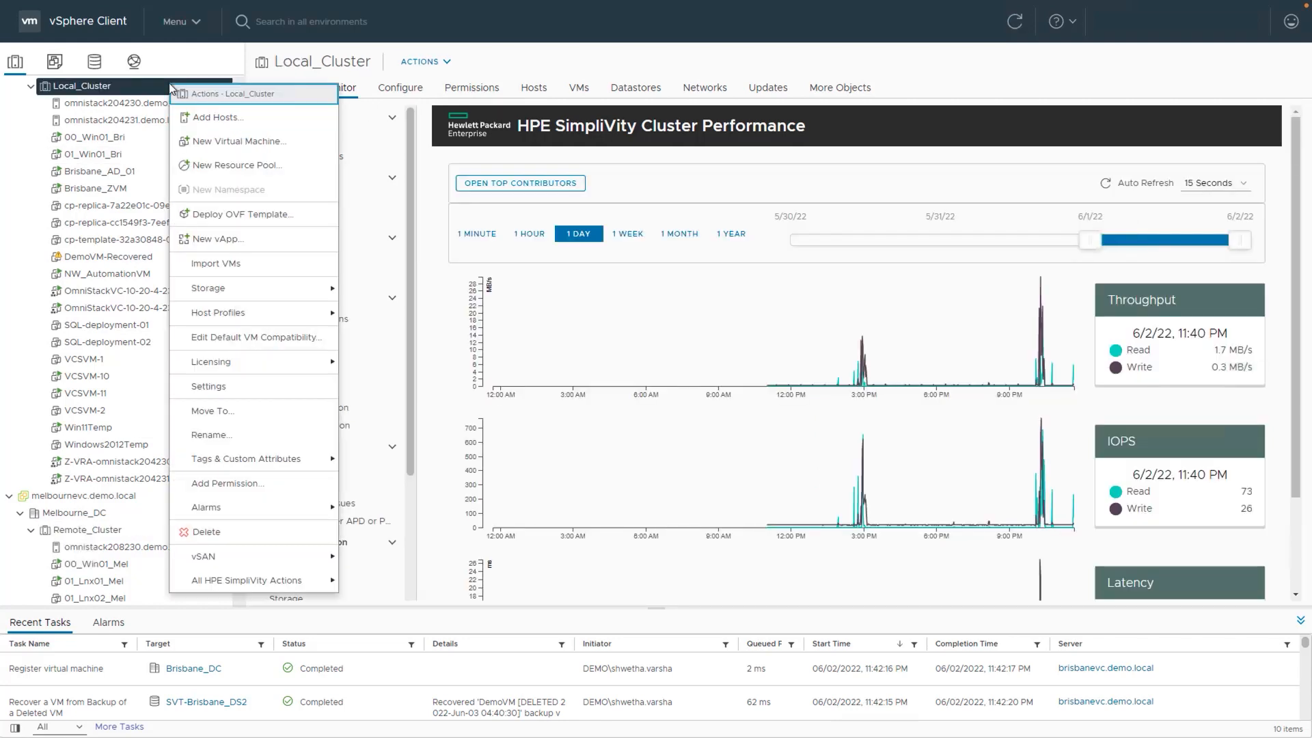
{"action": "mouse_move", "coordinate": [274, 580]}
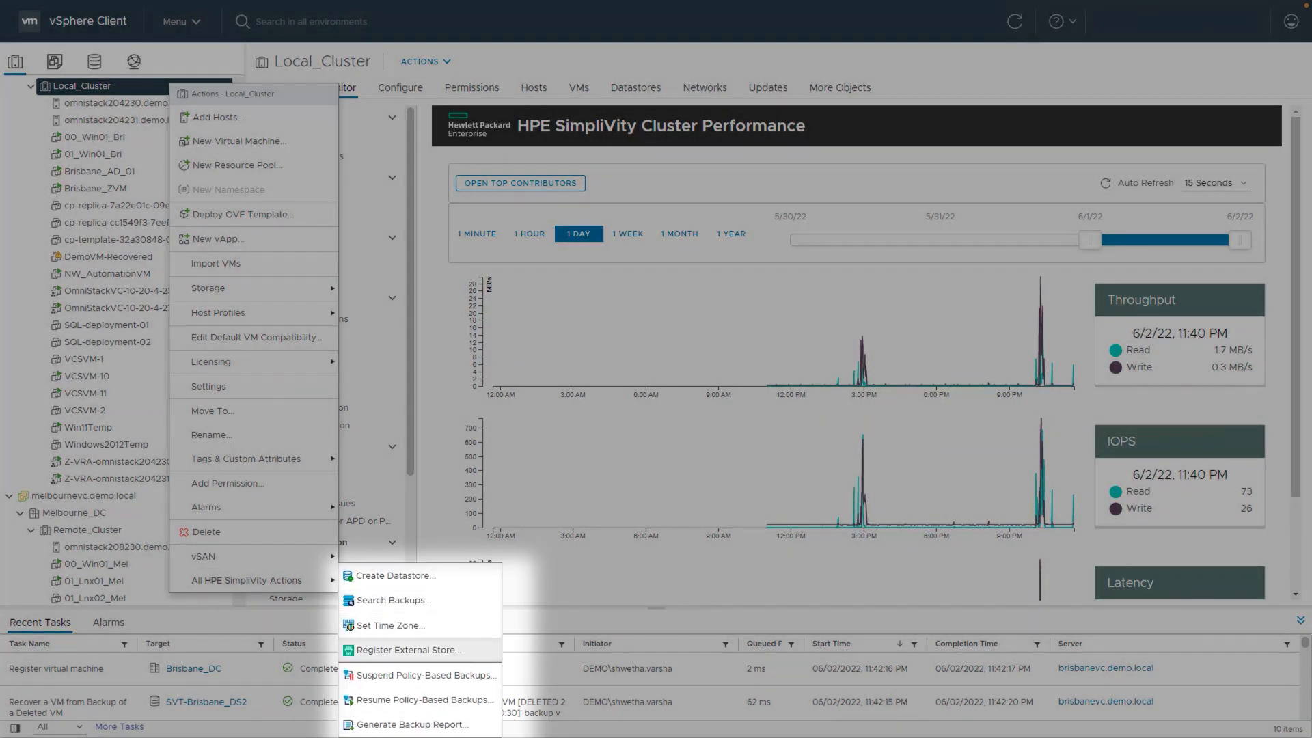
{"action": "left_click", "coordinate": [408, 650]}
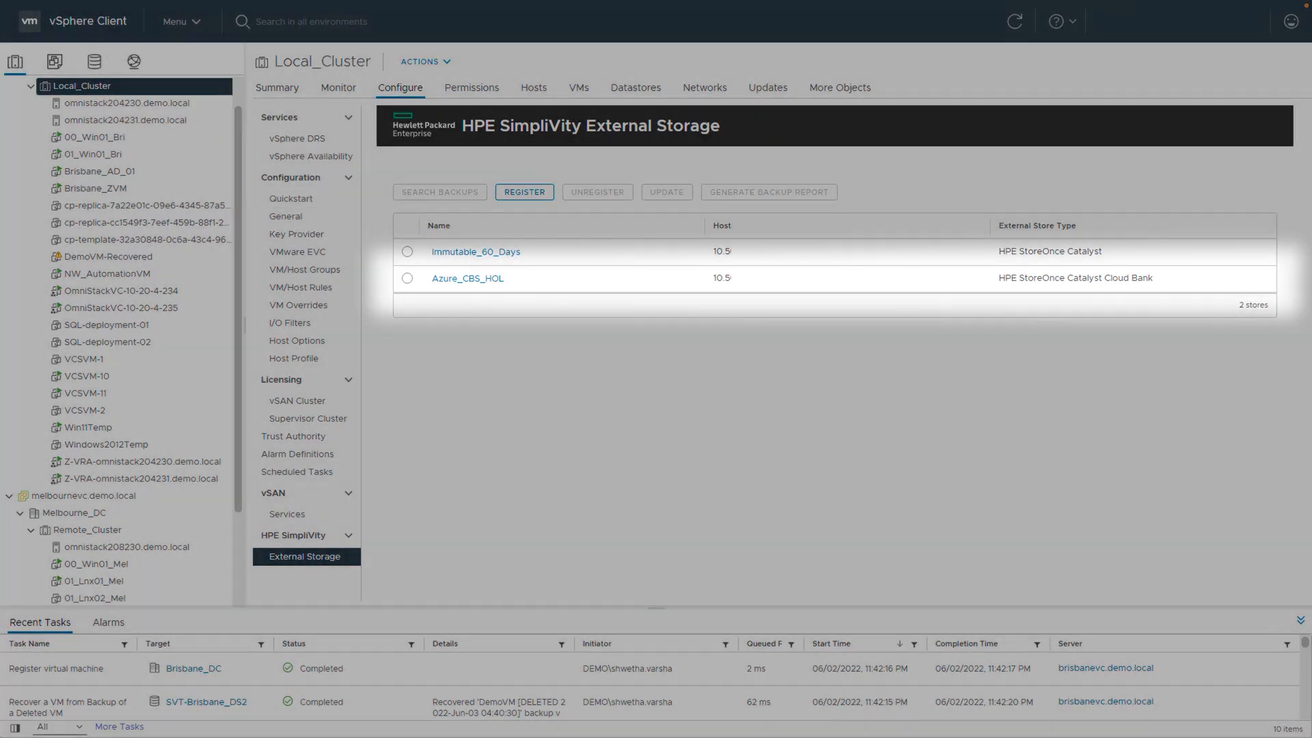
Select the Immutable_60_Days store in Local_Cluster's SimpliVity external storage list
{"action": "right_click", "coordinate": [191, 87]}
{"action": "mouse_move", "coordinate": [276, 583]}
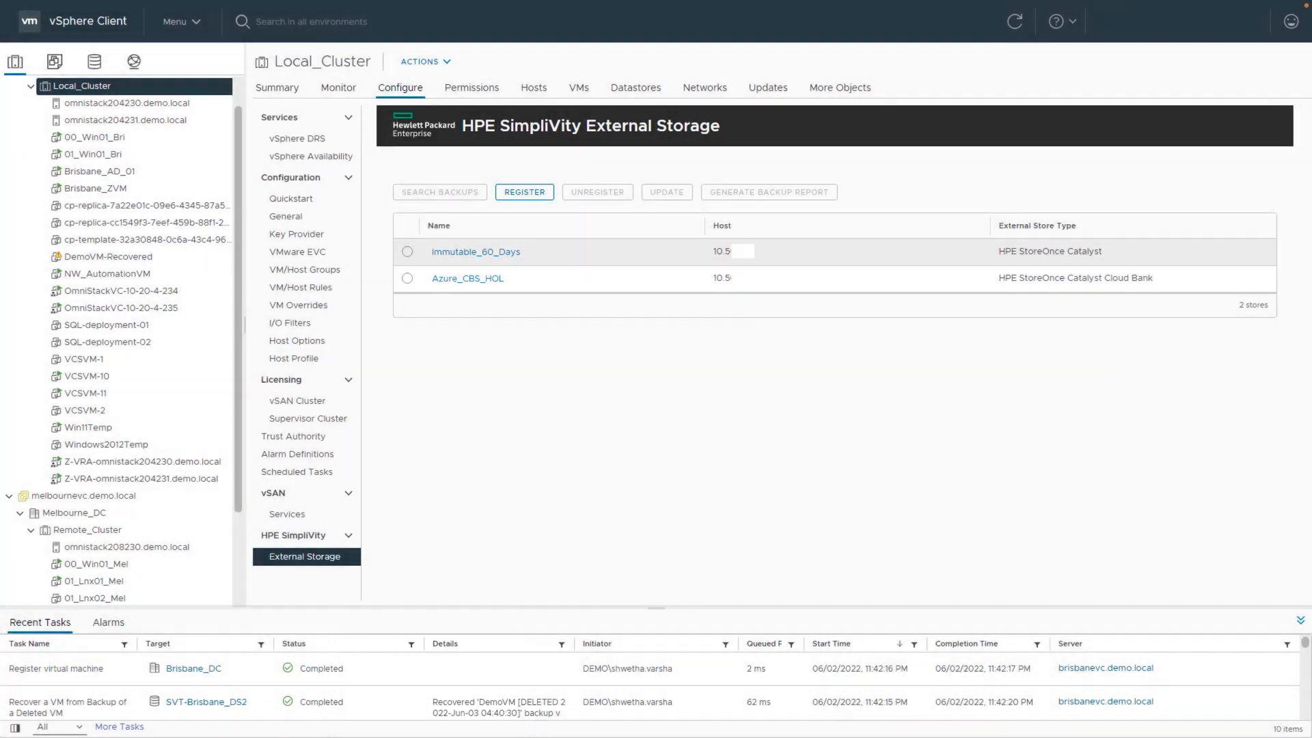
{"action": "left_click", "coordinate": [408, 252]}
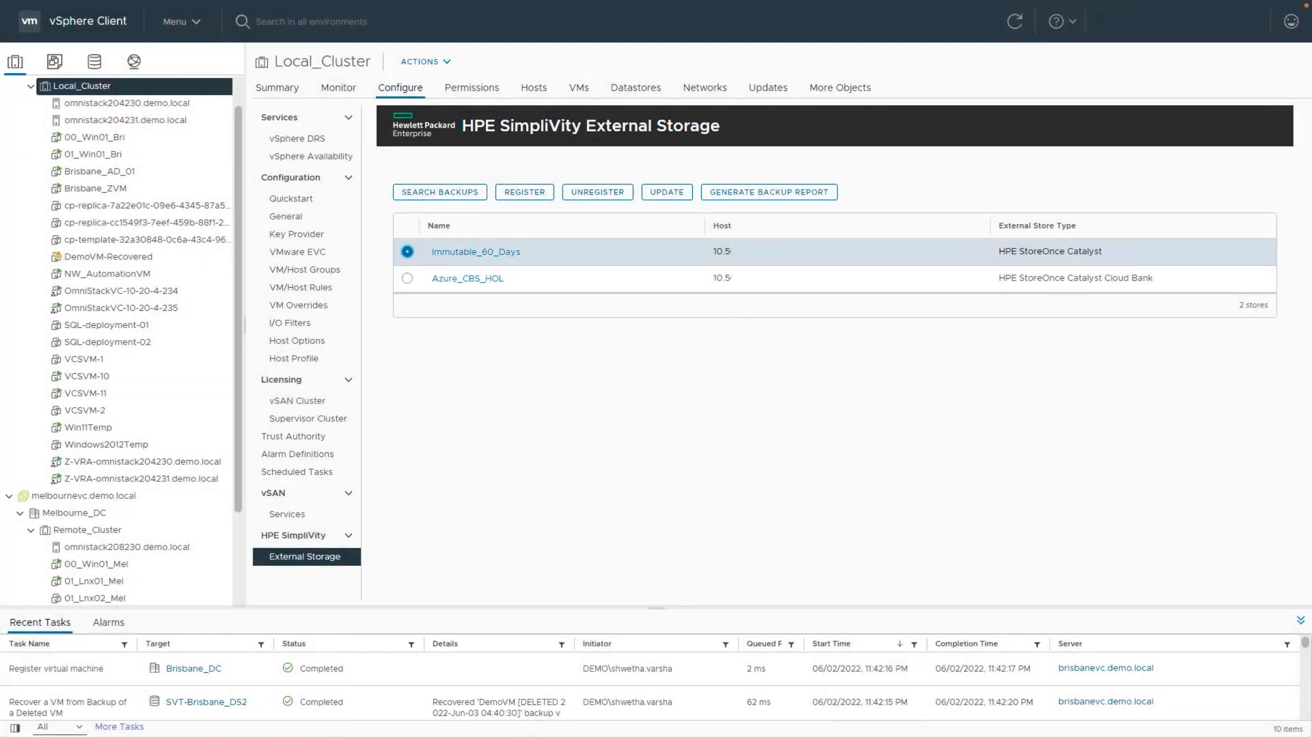